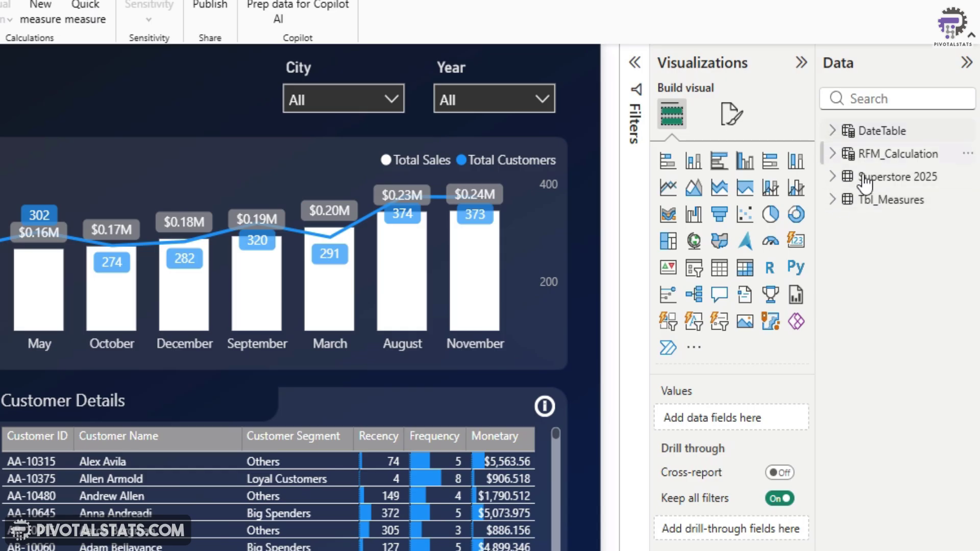
- Review the Superstore 2025, DateTable, RFM_Calculation and Tbl_Measures field lists in the Data pane
click(835, 179)
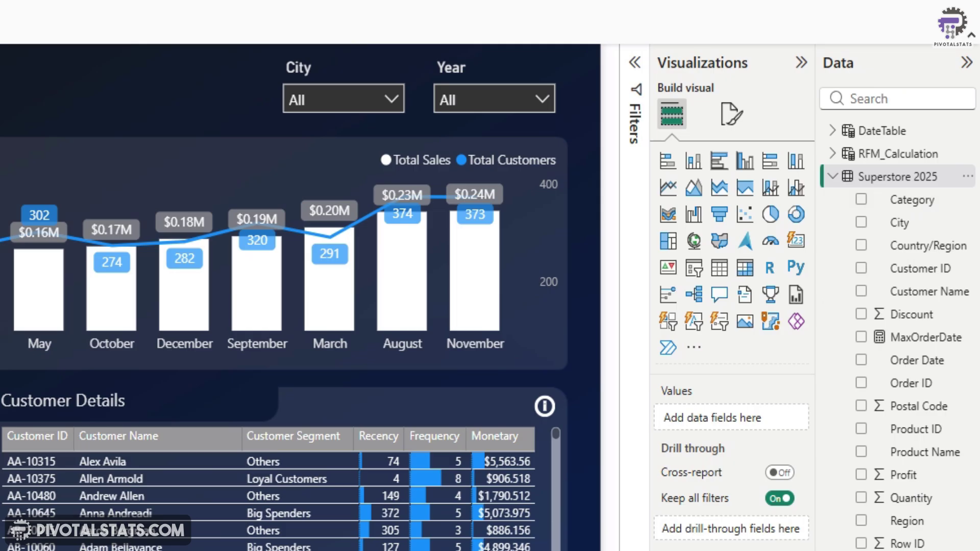
click(832, 176)
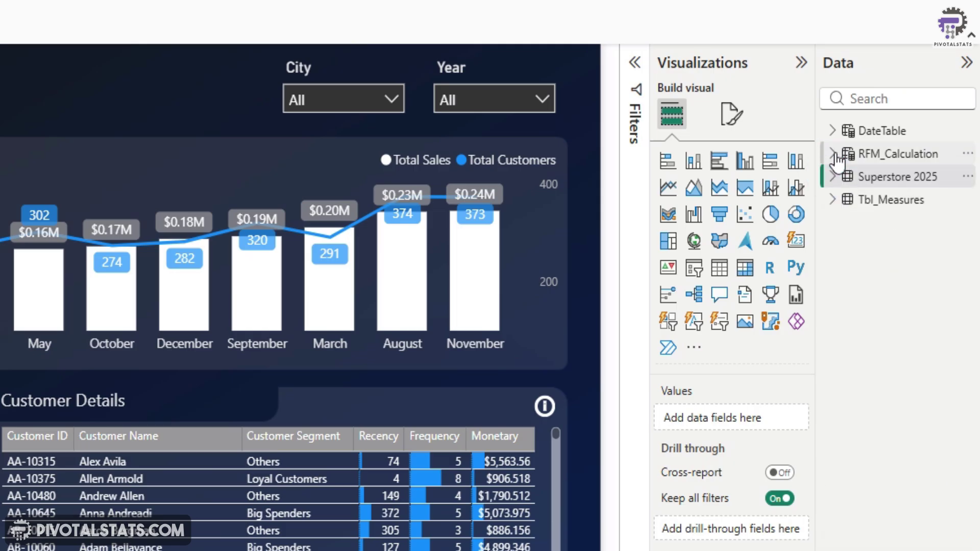
click(835, 133)
click(835, 132)
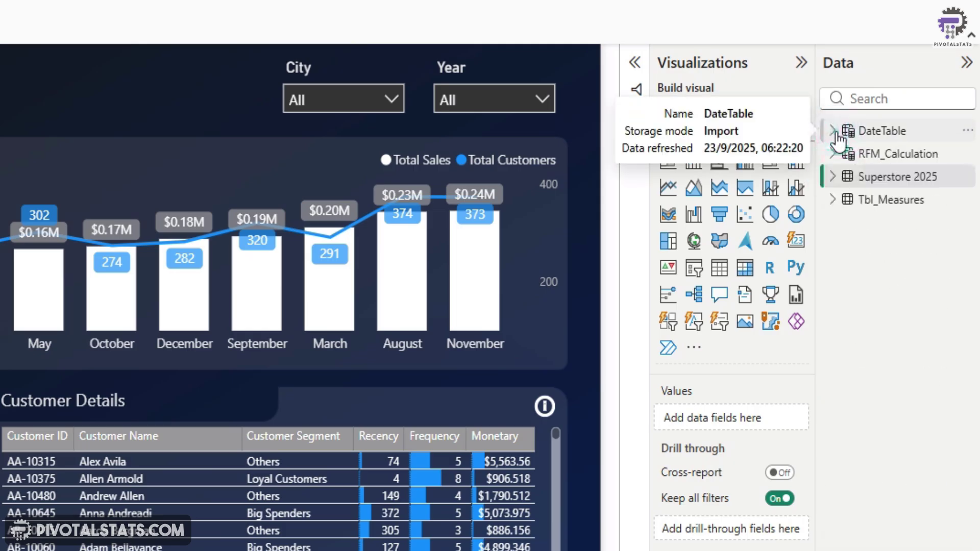
click(832, 155)
click(832, 154)
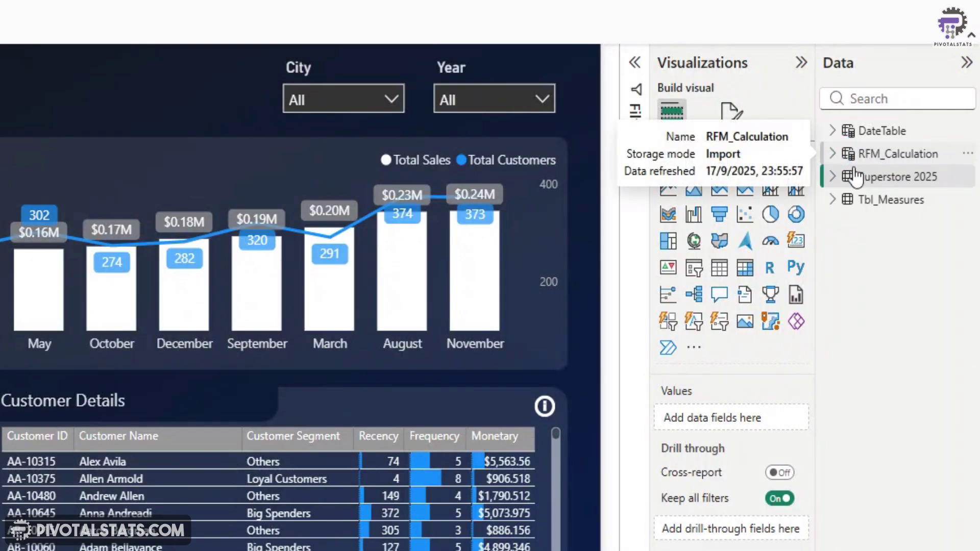
click(833, 200)
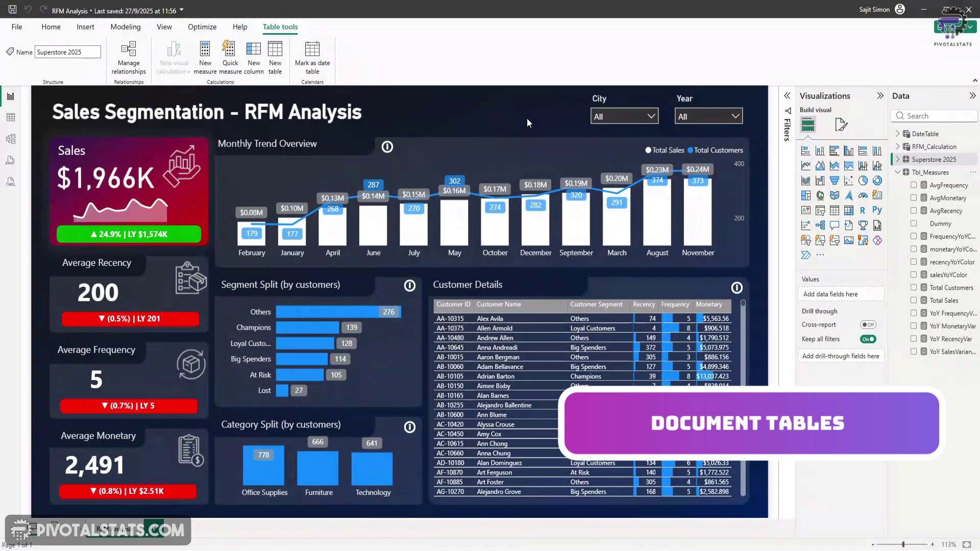
click(511, 123)
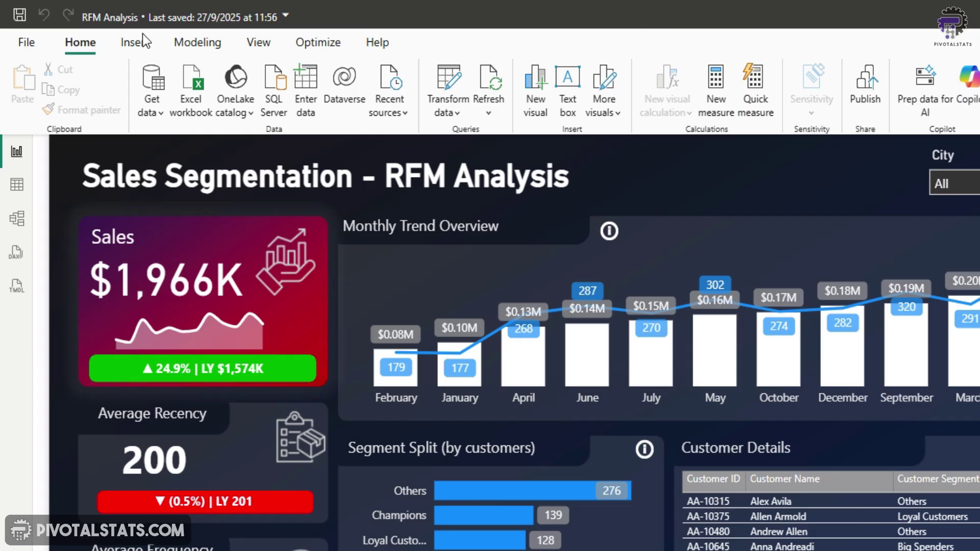
- In Table view, start a new table with the formula Doc_Table = INFO.VIEW.TABLES()
click(16, 187)
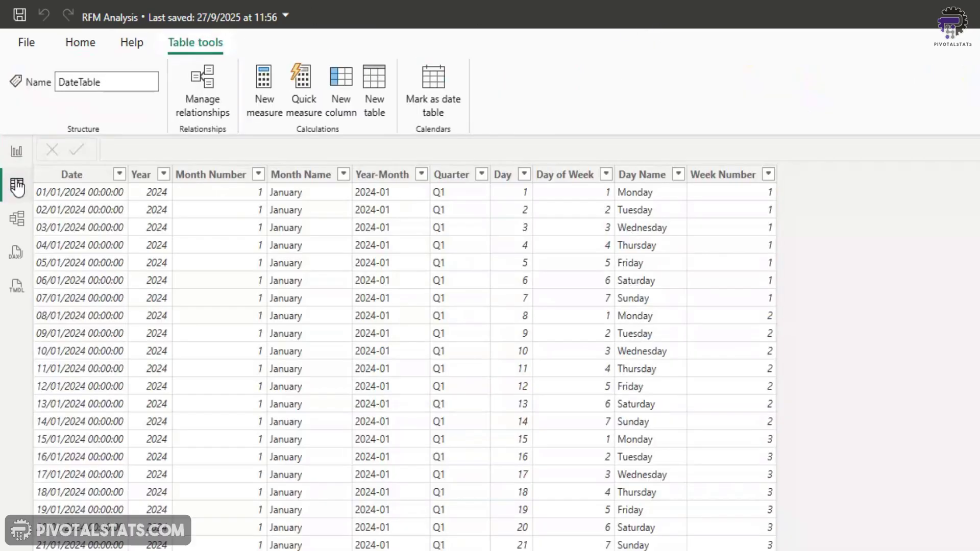
click(376, 105)
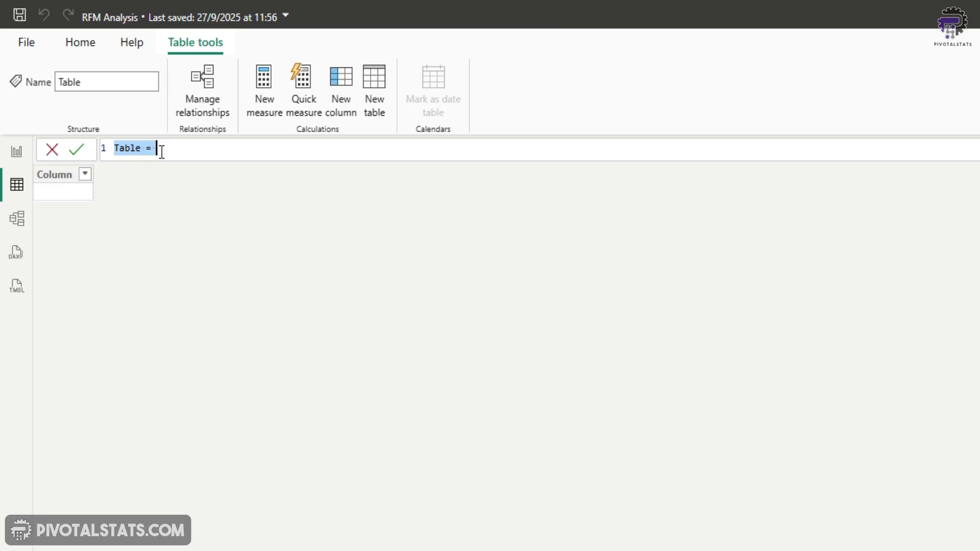
text(Doc_Ta)
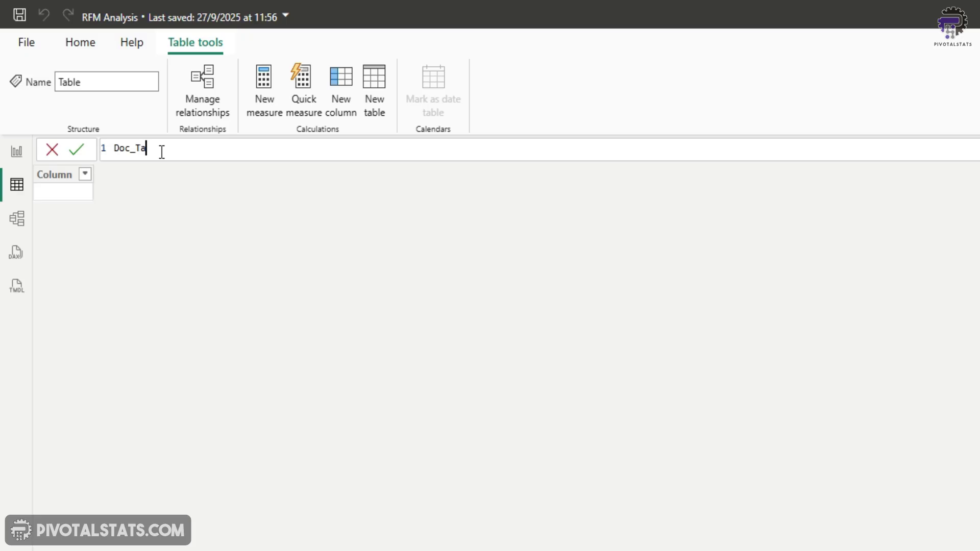
text(ble = )
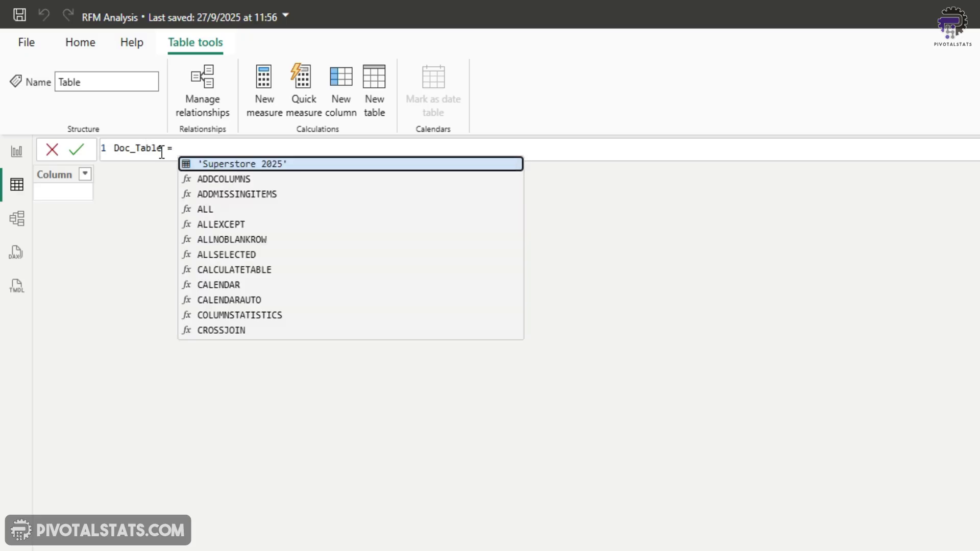
text(info)
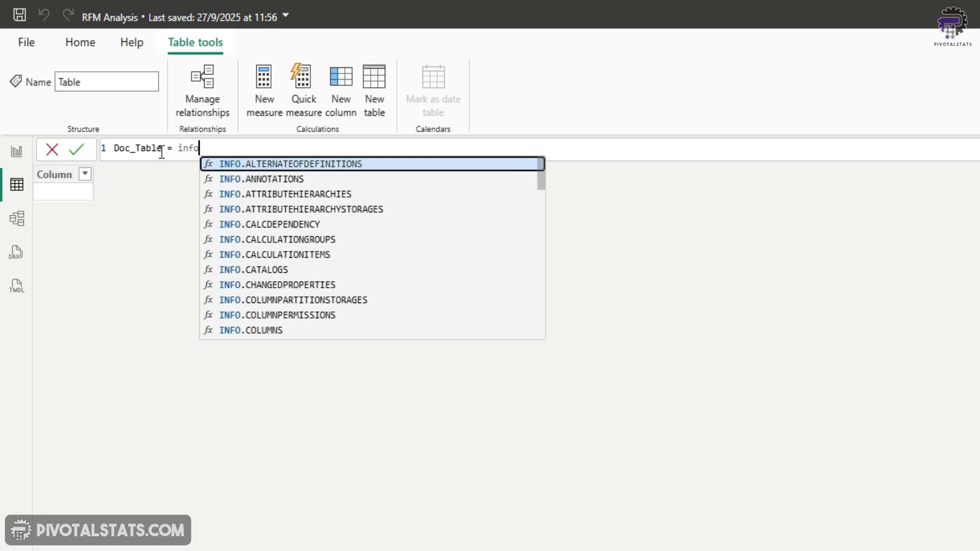
text(.vi)
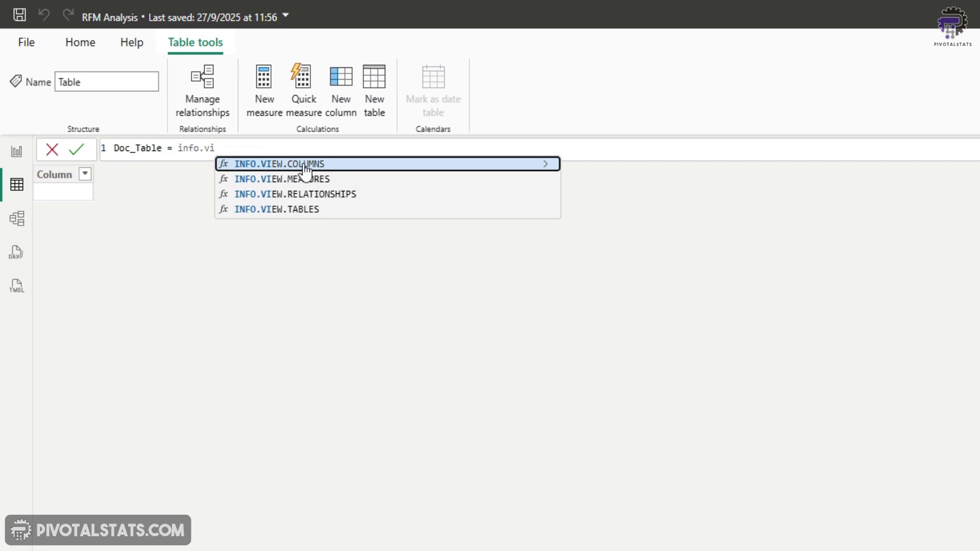
click(304, 210)
click(337, 153)
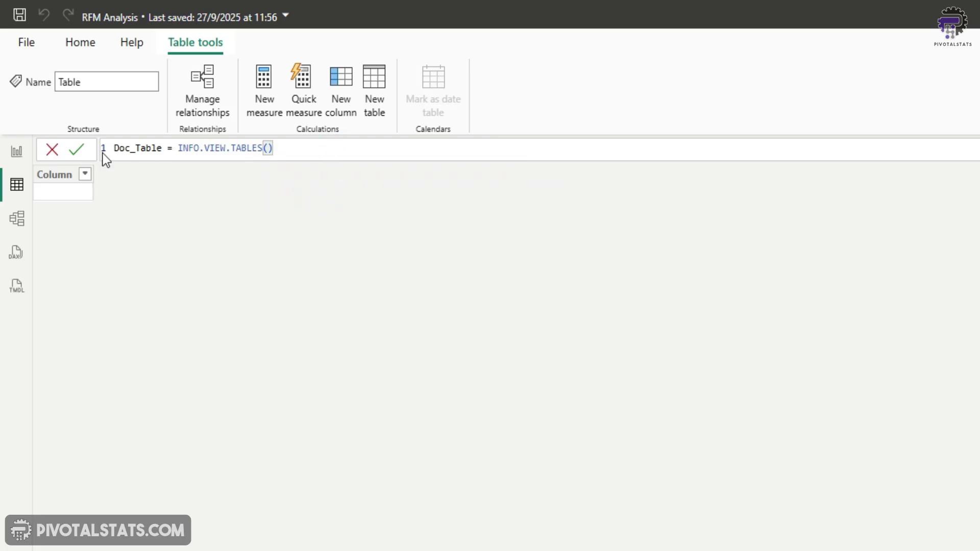
- Commit the Doc_Table formula and scroll right through its columns to the Expression column
click(77, 149)
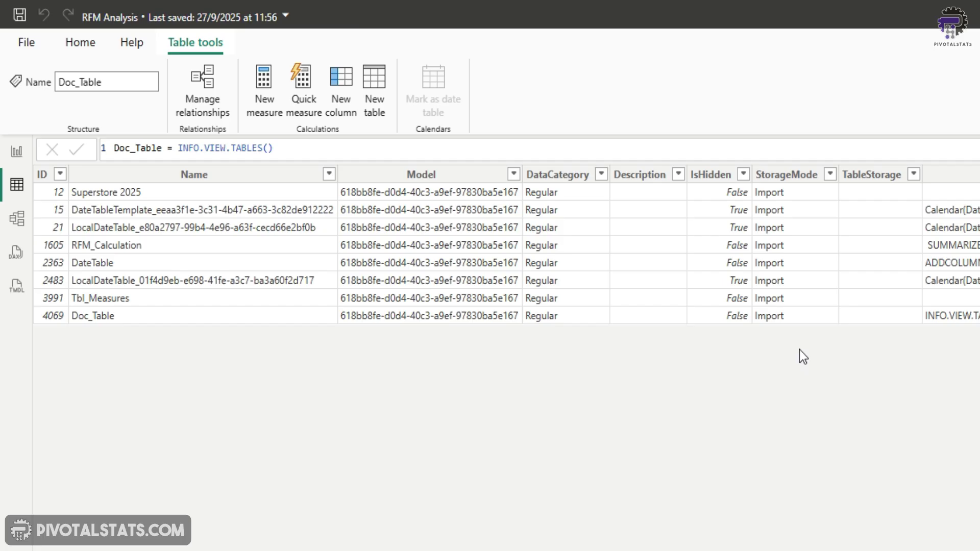
scroll(505, 245, right, 10)
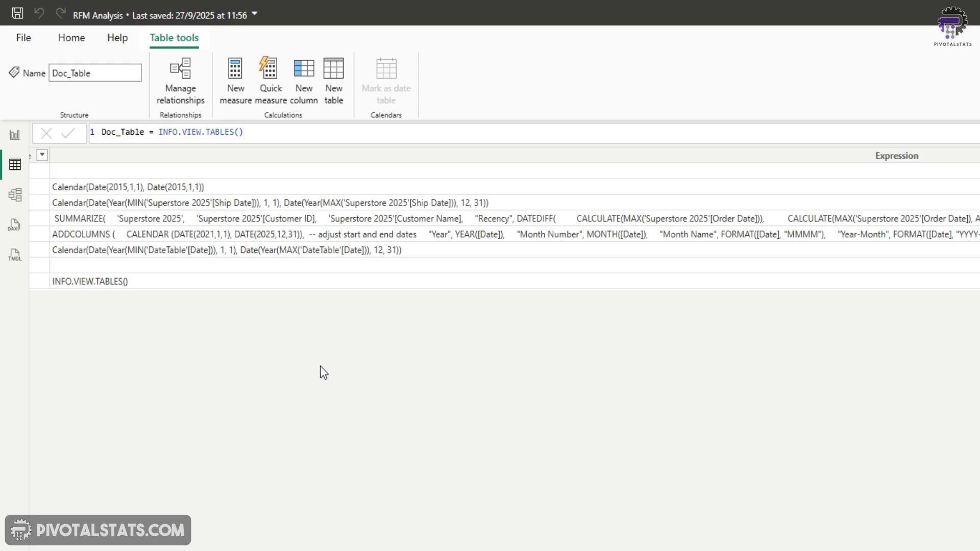
scroll(505, 230, right, 10)
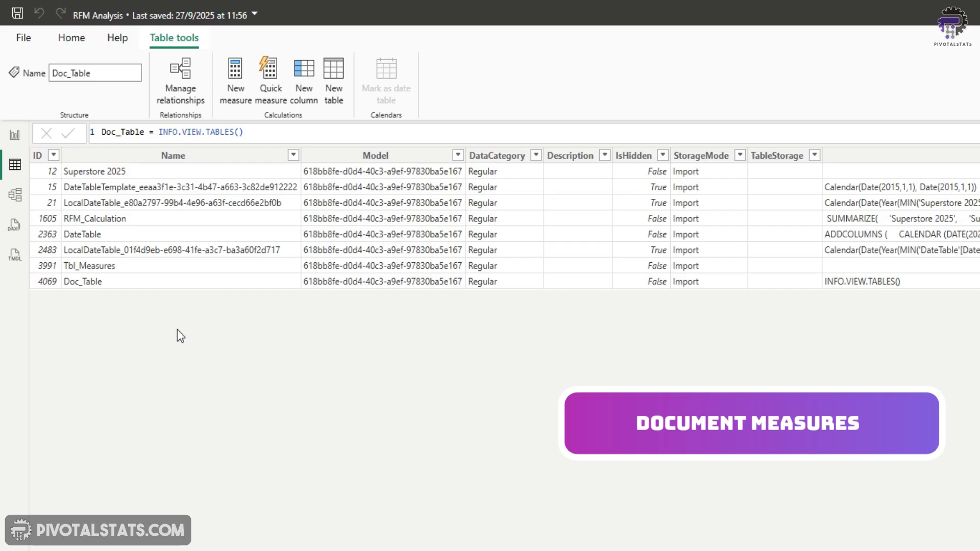
- Create the calculated table Doc_Measures = INFO.VIEW.MEASURES()
click(335, 77)
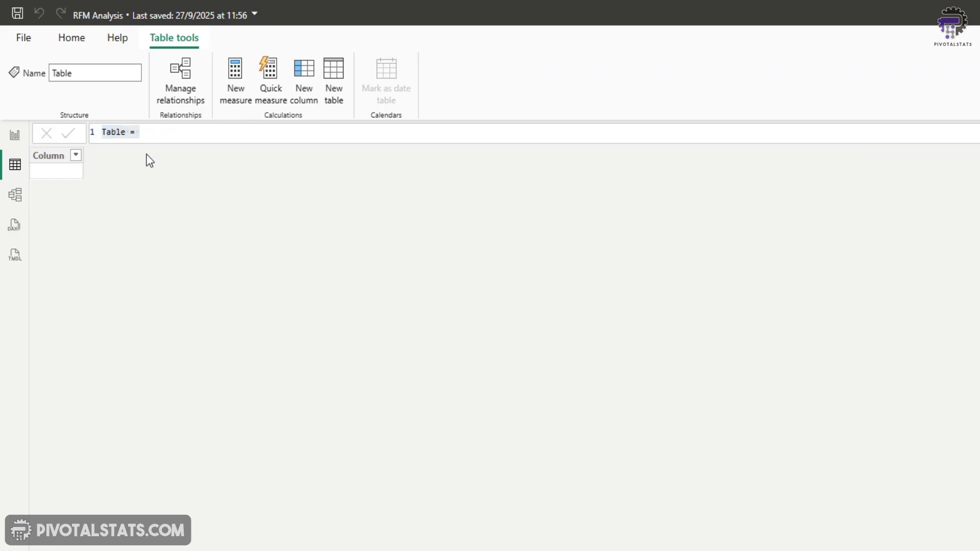
text(D)
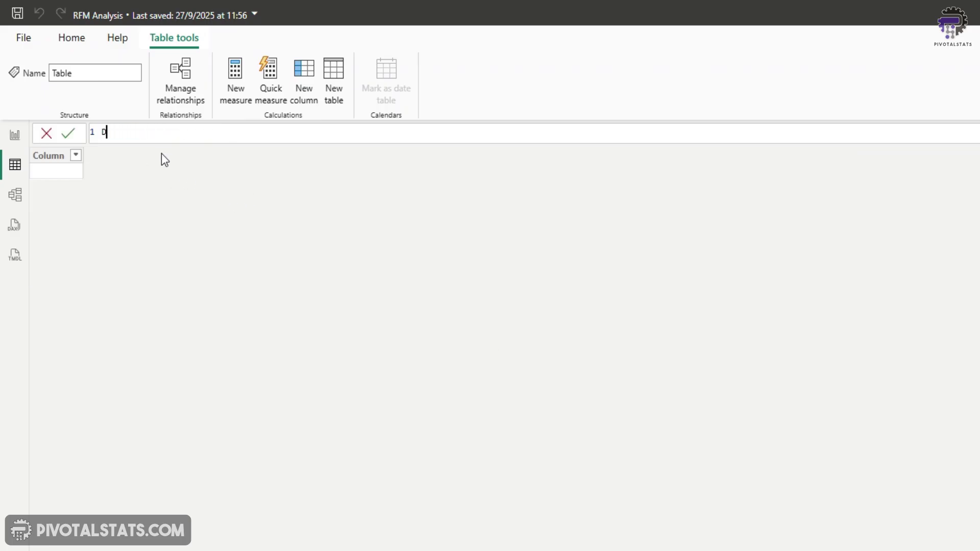
text(oc_Measures = )
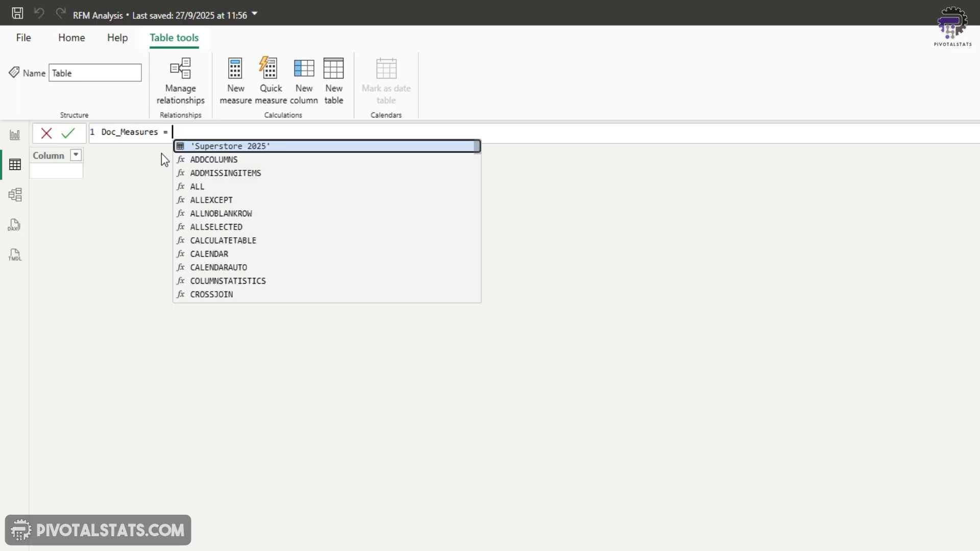
text(info.vie)
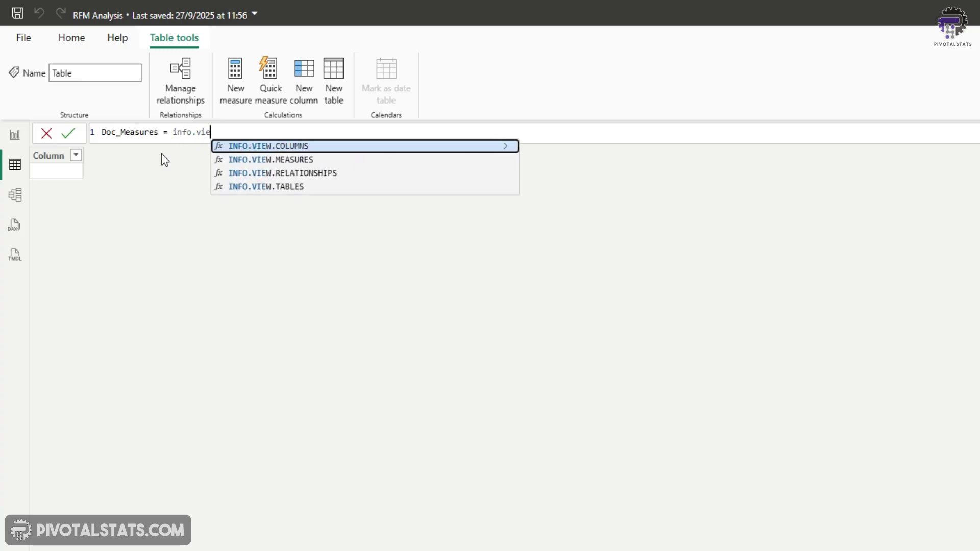
key(Down)
key(Tab)
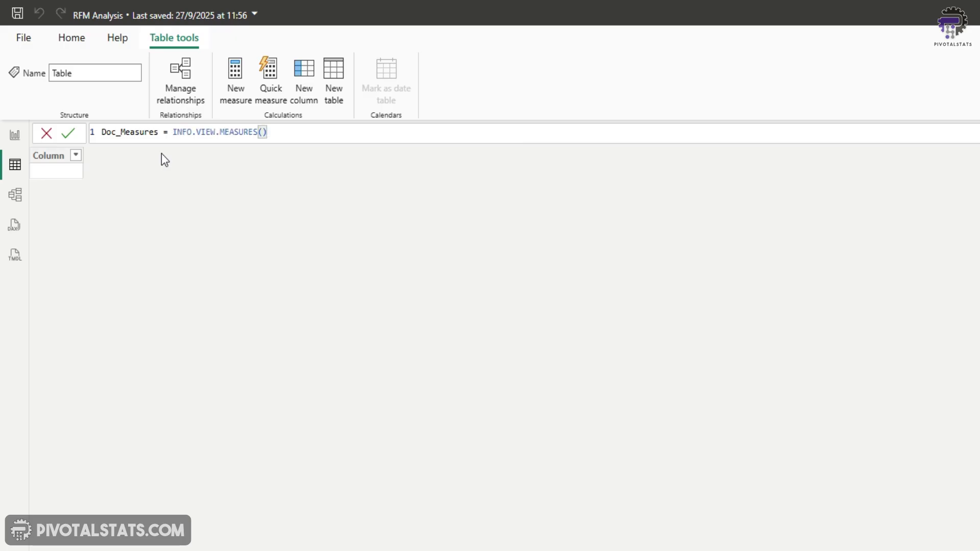
key(Return)
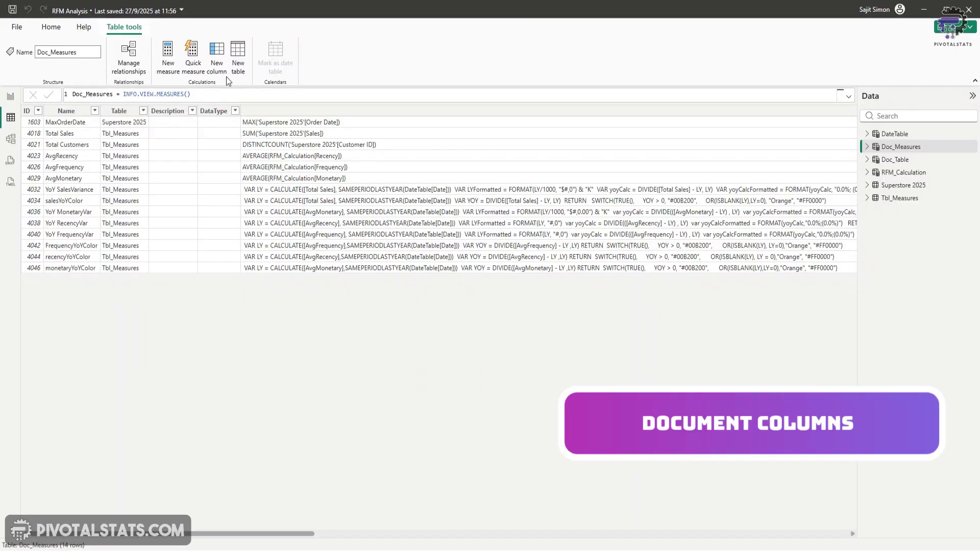
- Create Doc_Columns = INFO.VIEW.COLUMNS() and scroll its grid right and back to the first columns
click(238, 58)
text(D)
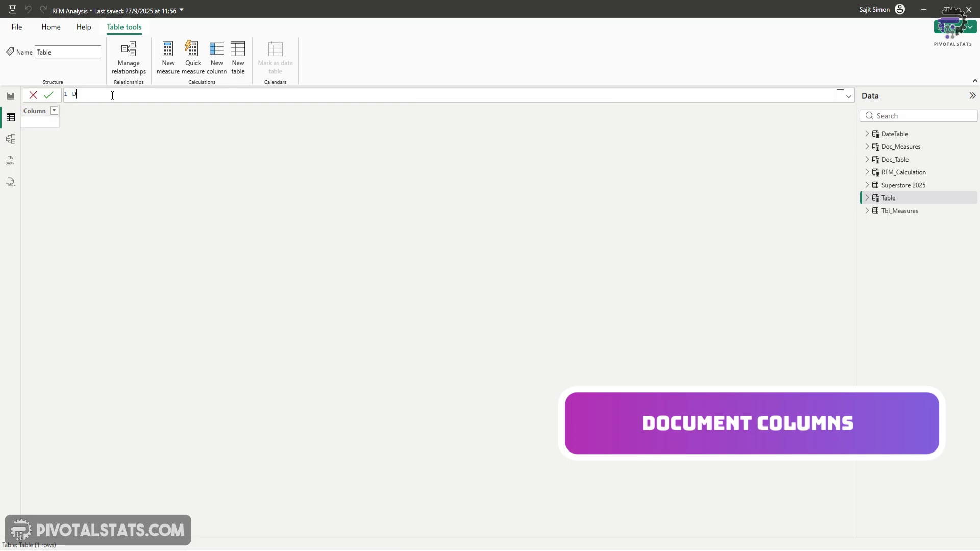
text(oc_)
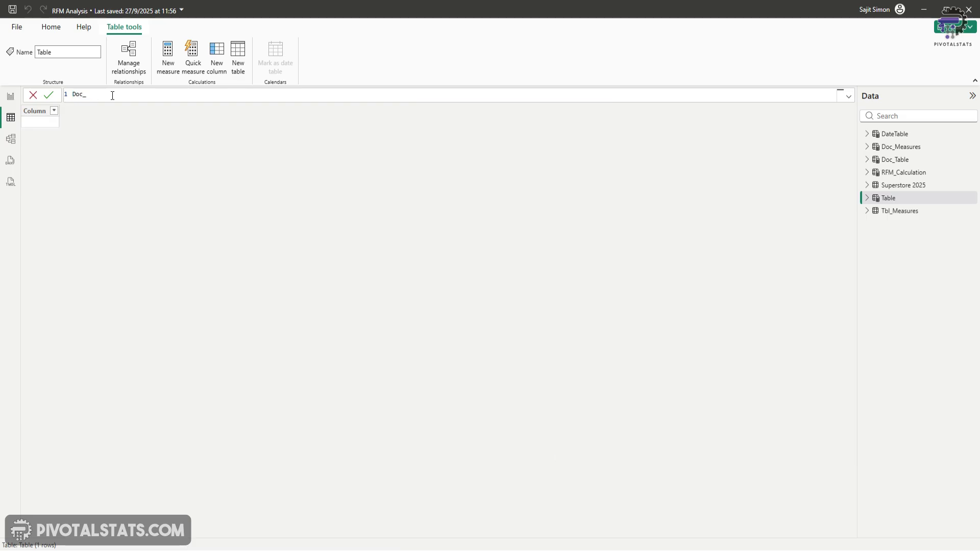
text(Columns)
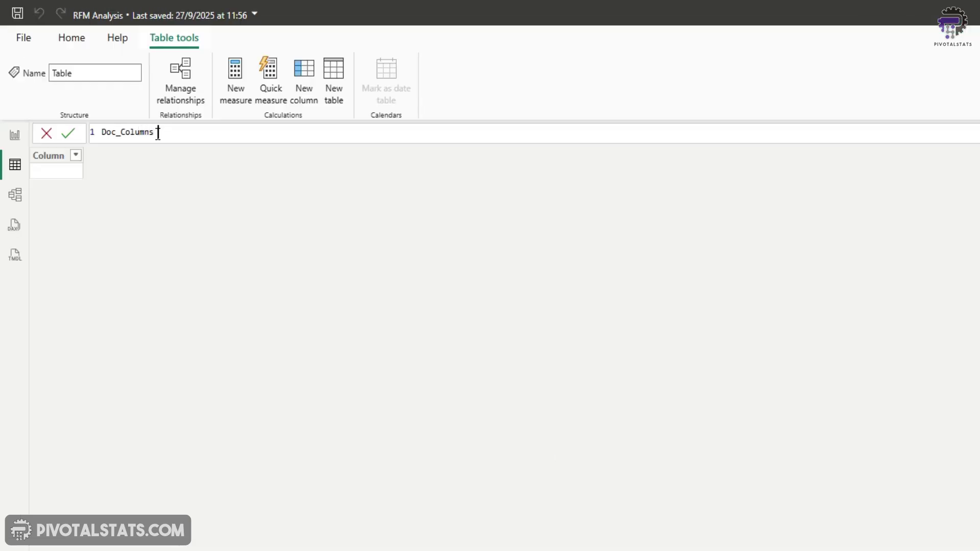
text( = info)
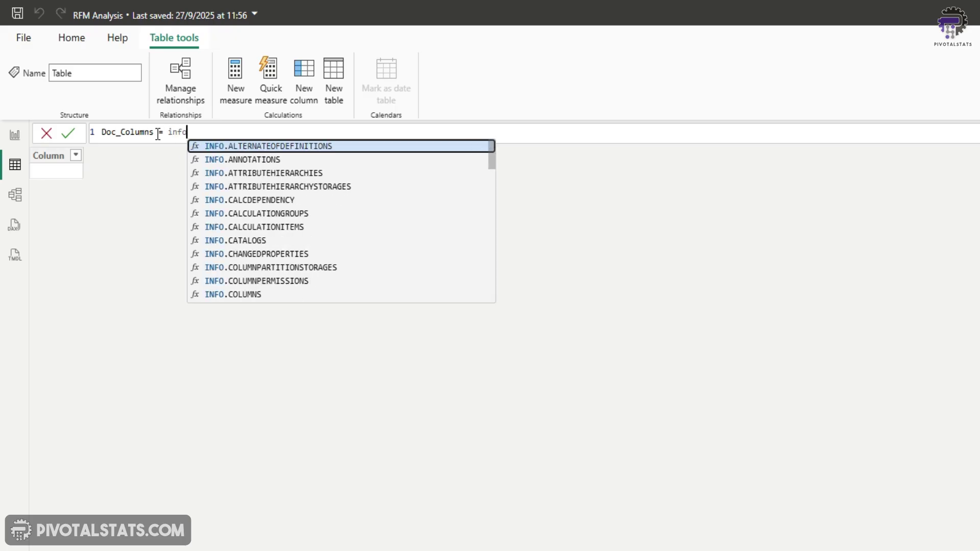
text(.vie)
key(Tab)
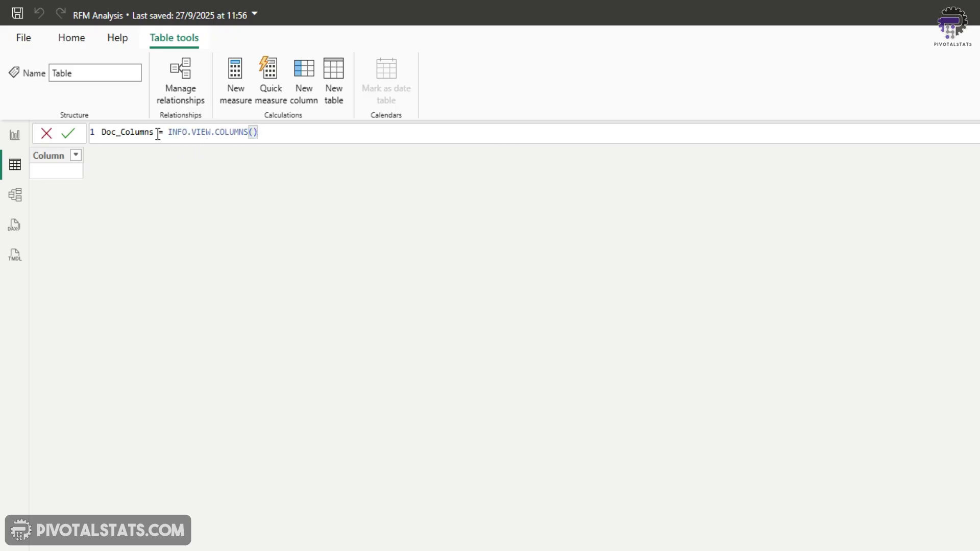
key(Return)
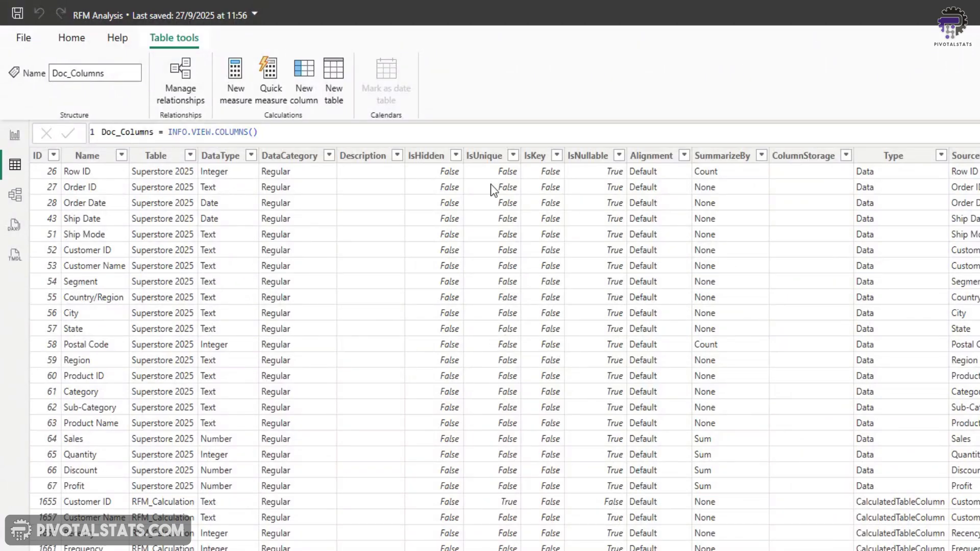
scroll(497, 448, right, 10)
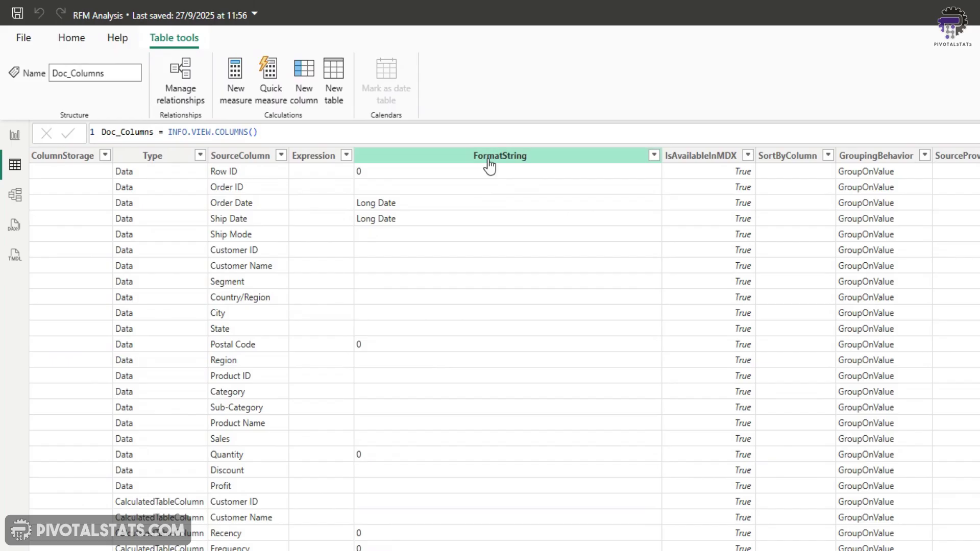
scroll(372, 281, left, 10)
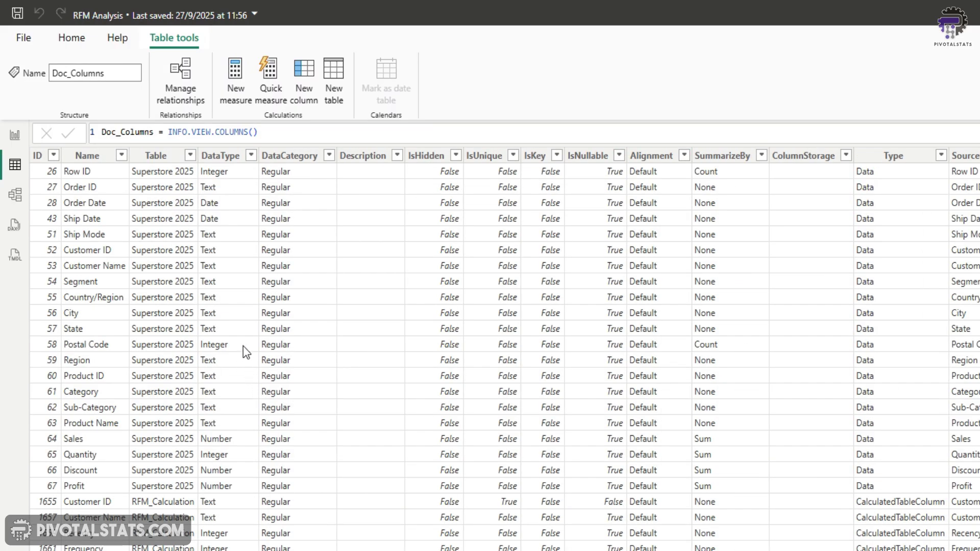
- Create the calculated table Doc_Relationships = INFO.VIEW.RELATIONSHIPS(), correcting the mistyped function name
click(334, 92)
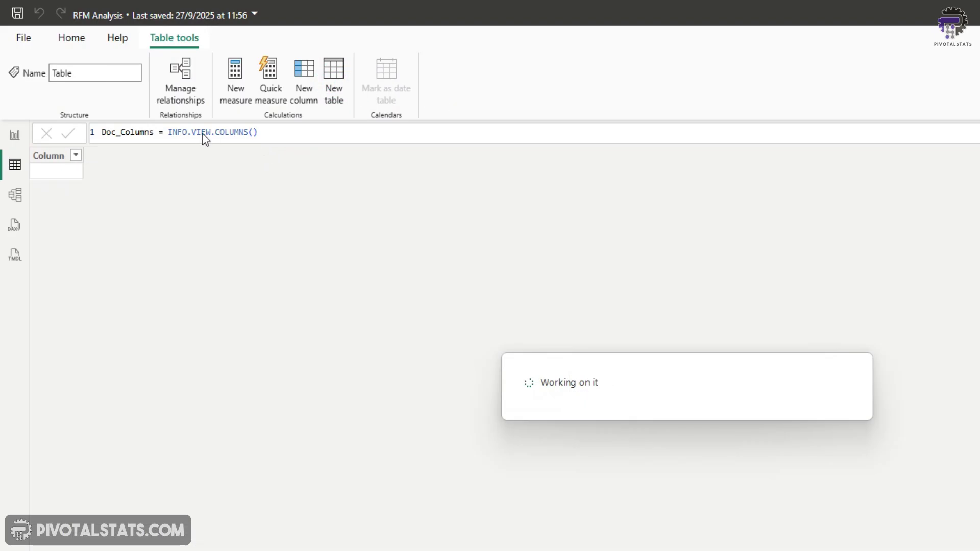
text(Doc)
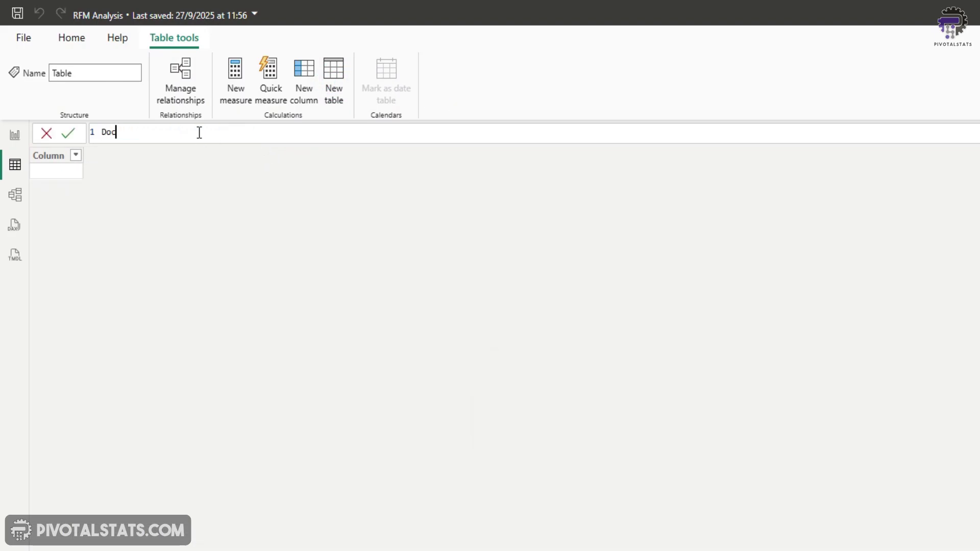
text(_Relationships = info.vie)
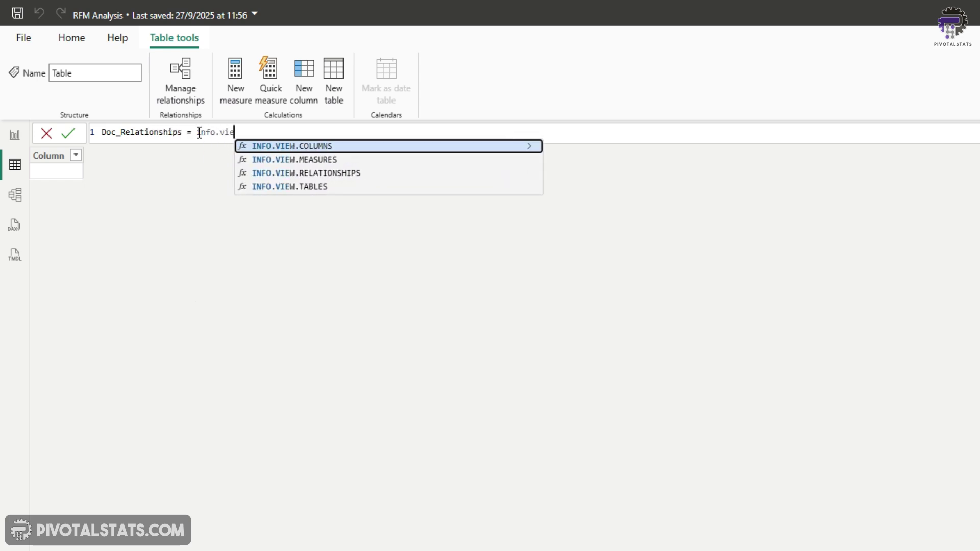
key(Down)
key(Down)
key(Tab)
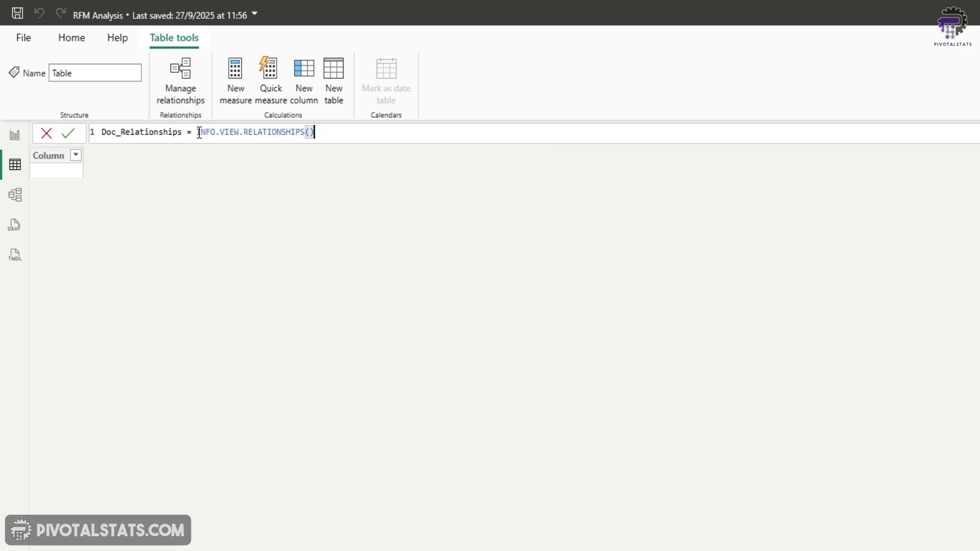
key(Return)
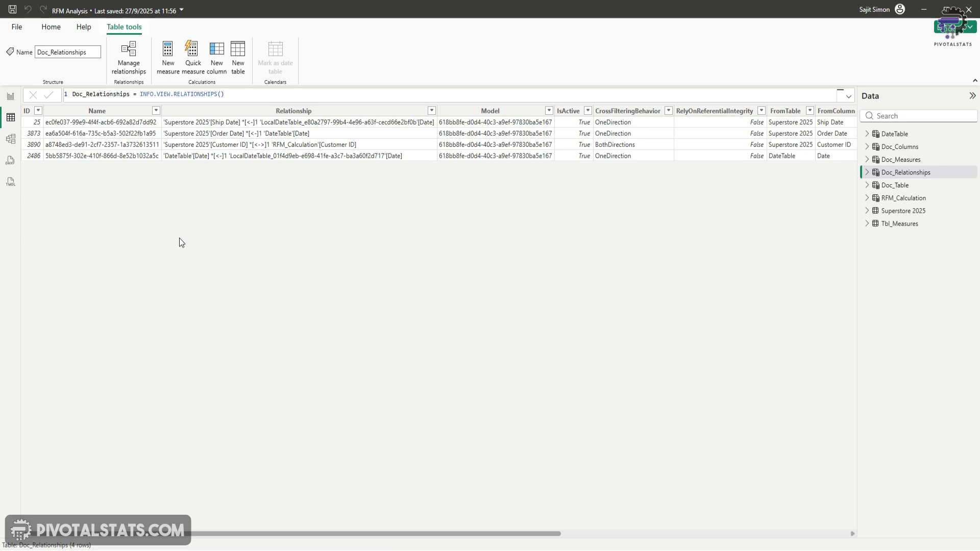
- Check the model diagram and Doc_Relationships grid, then add a blank page in Report view
click(11, 139)
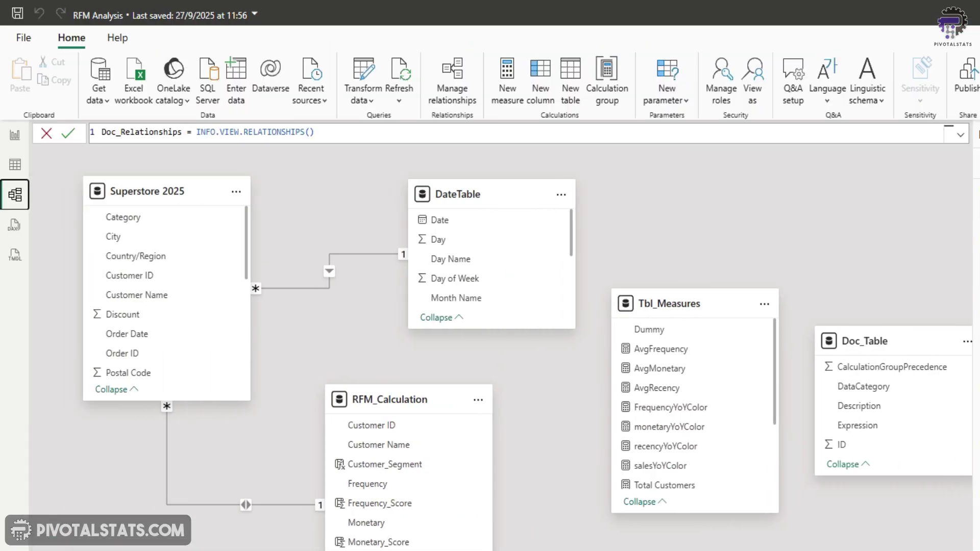
click(24, 170)
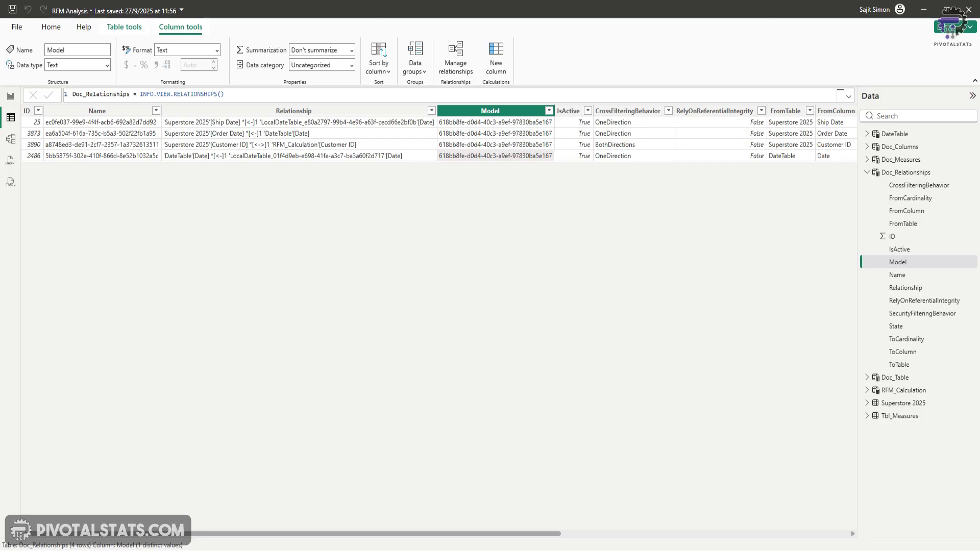
click(11, 97)
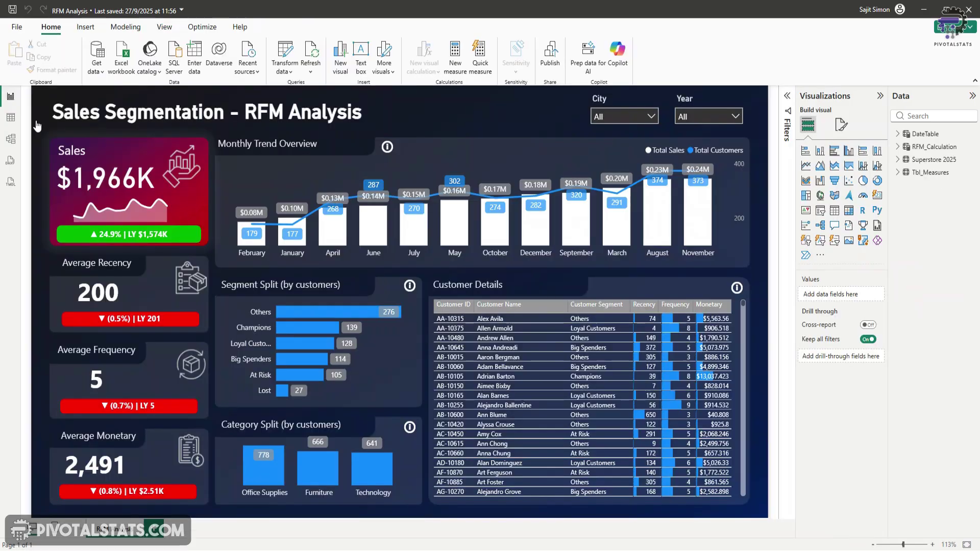
click(155, 533)
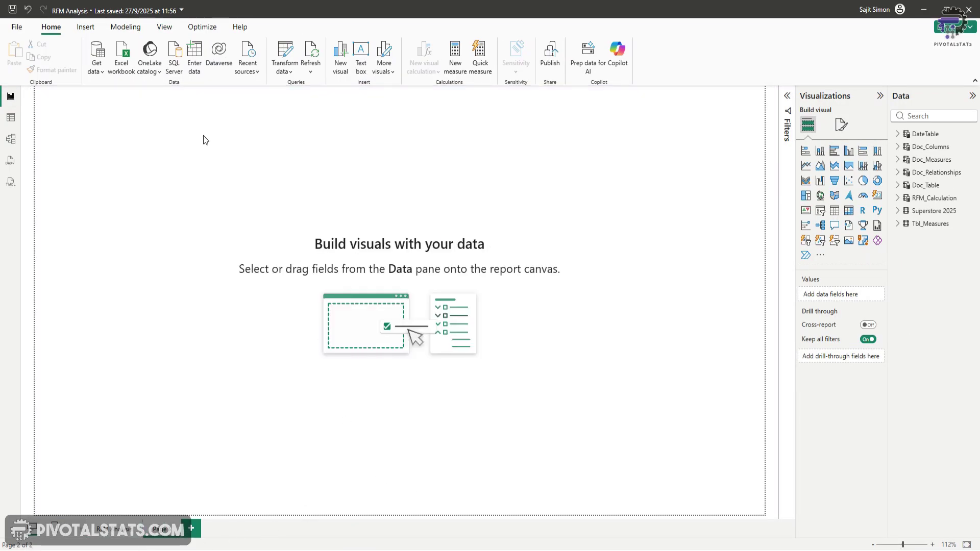
- Add a text box titled 'Documentations' to the new page
click(360, 54)
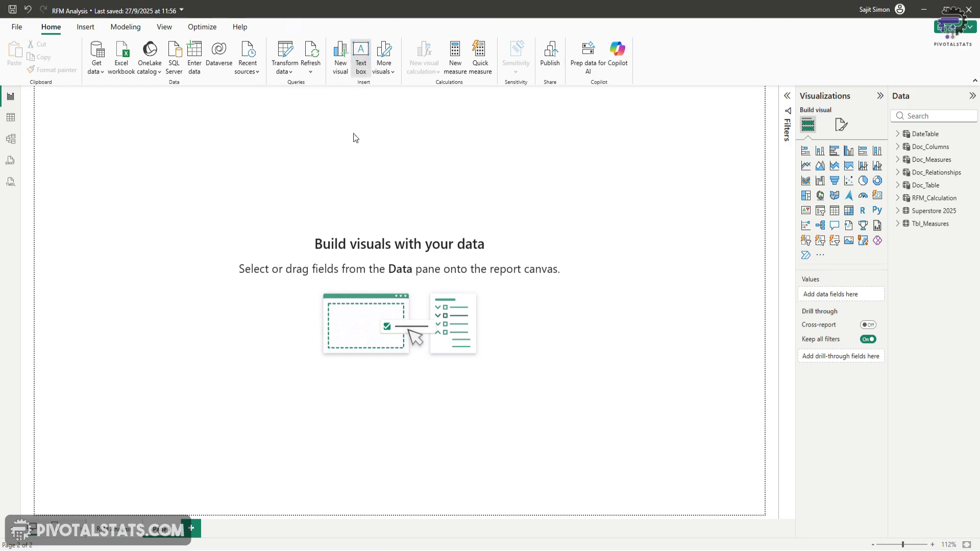
text(Documentations)
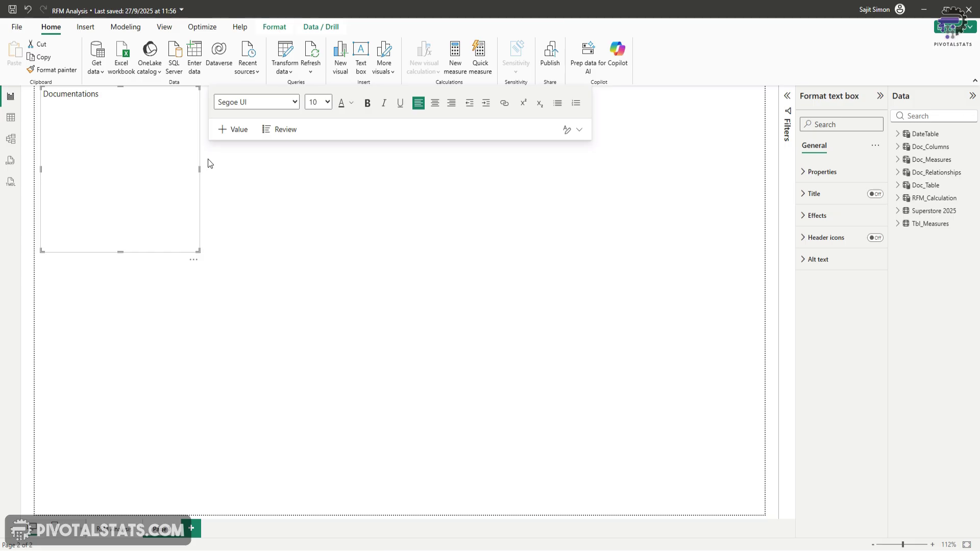
click(207, 159)
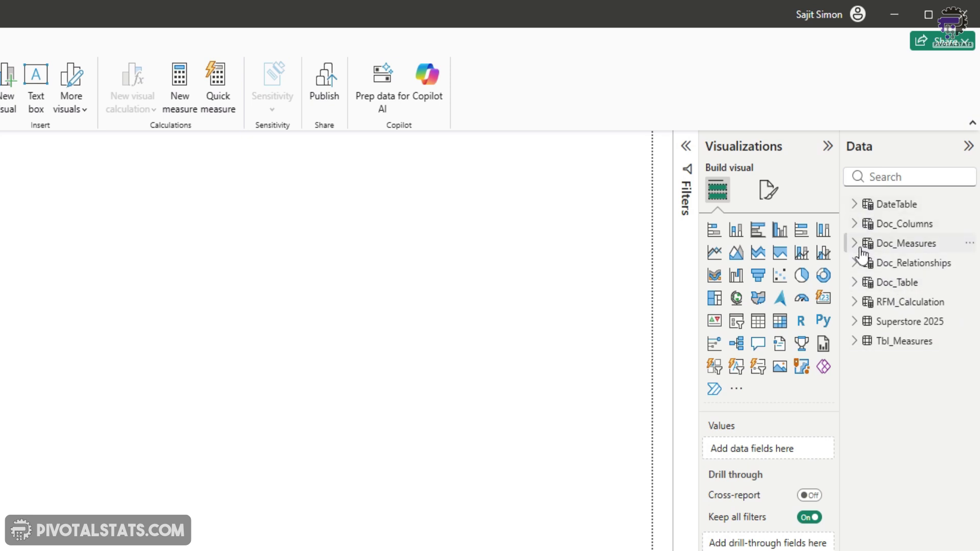
- Add a table of Doc_Measures Name, Expression and Description, widening the Description column
click(857, 243)
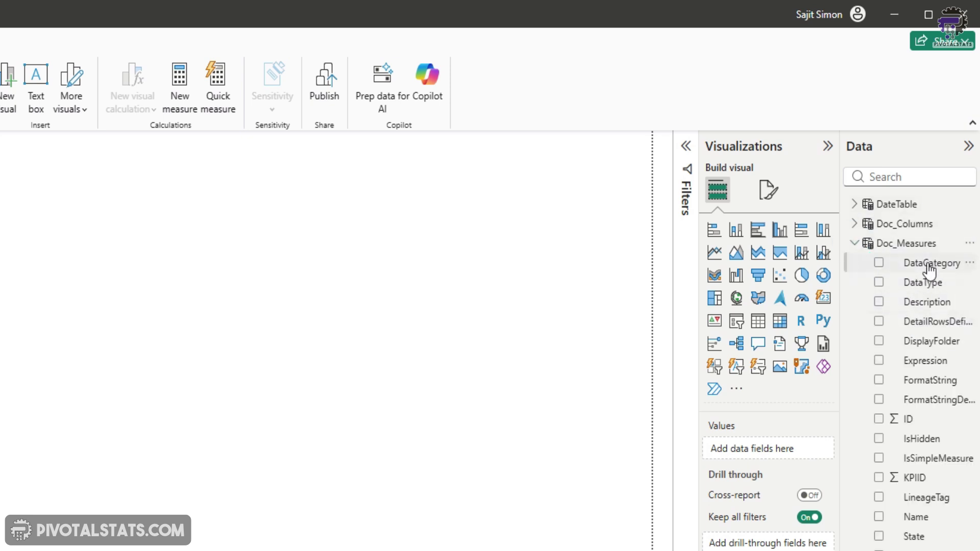
click(878, 516)
click(913, 236)
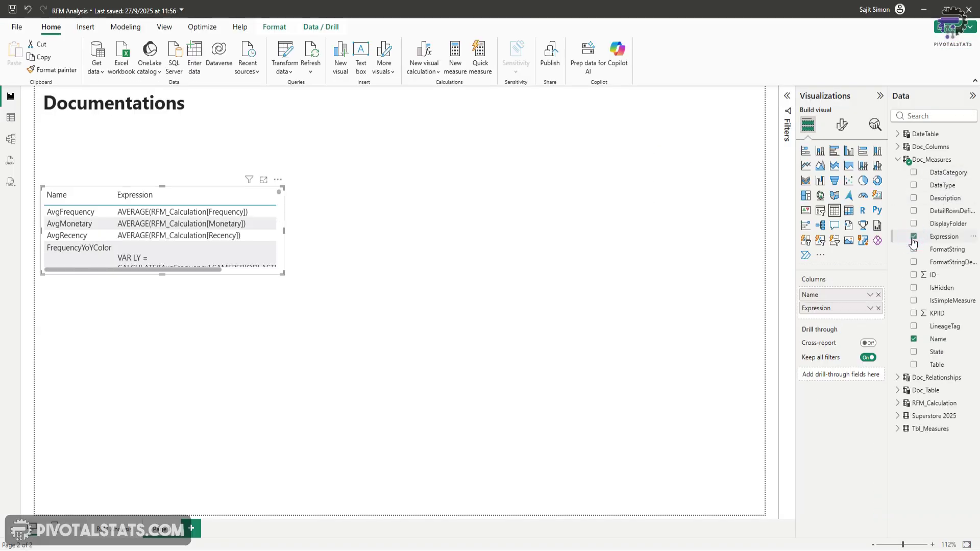
click(914, 199)
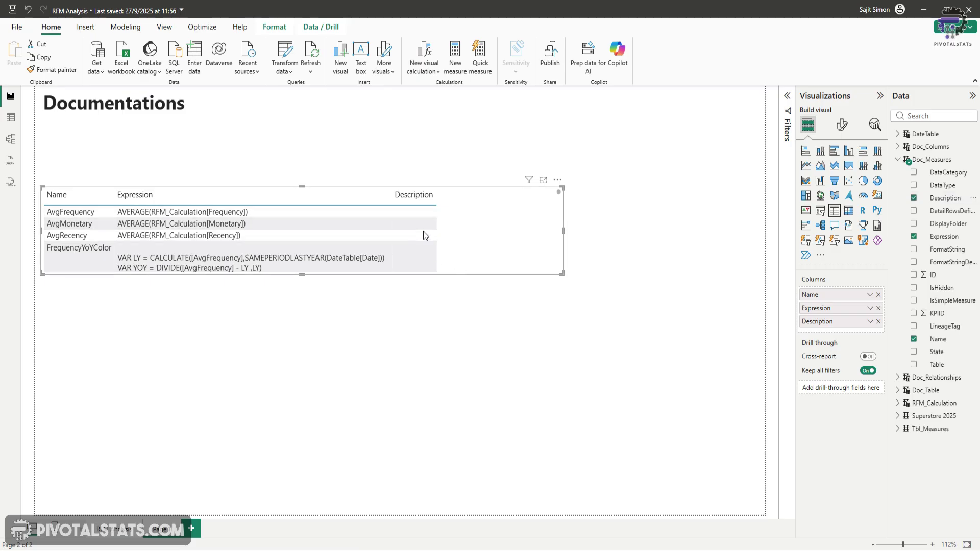
drag(437, 201, 507, 202)
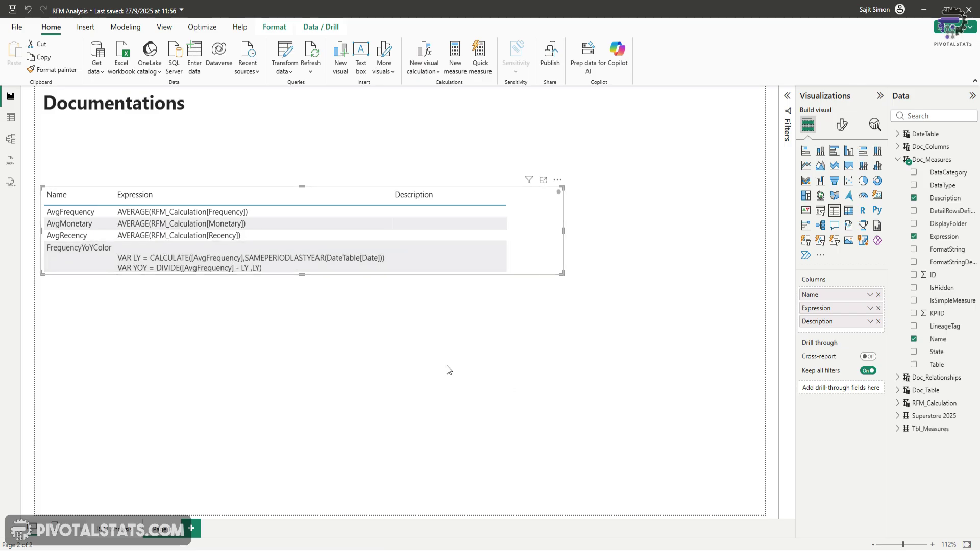
- In Model view, set AvgFrequency's description to 'This is the average Frequency value'
click(11, 139)
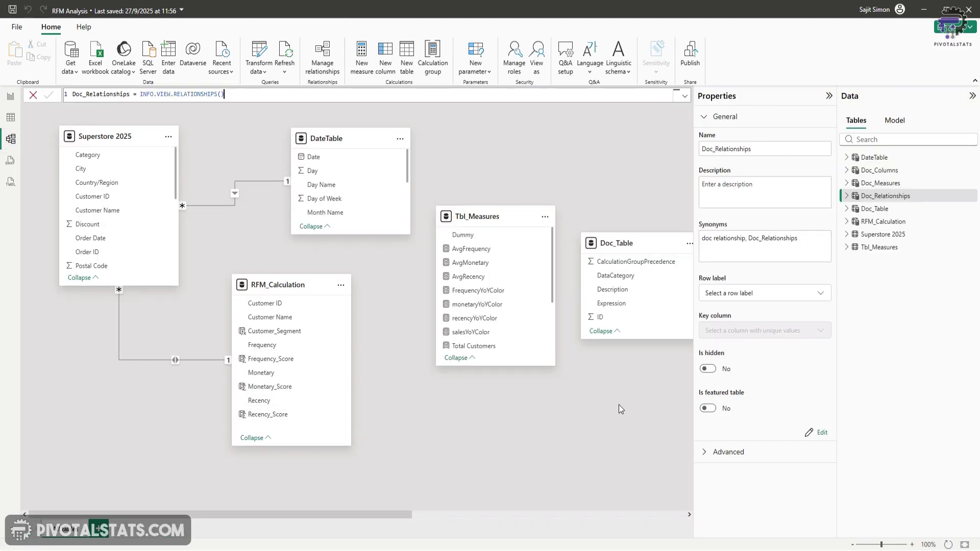
click(486, 218)
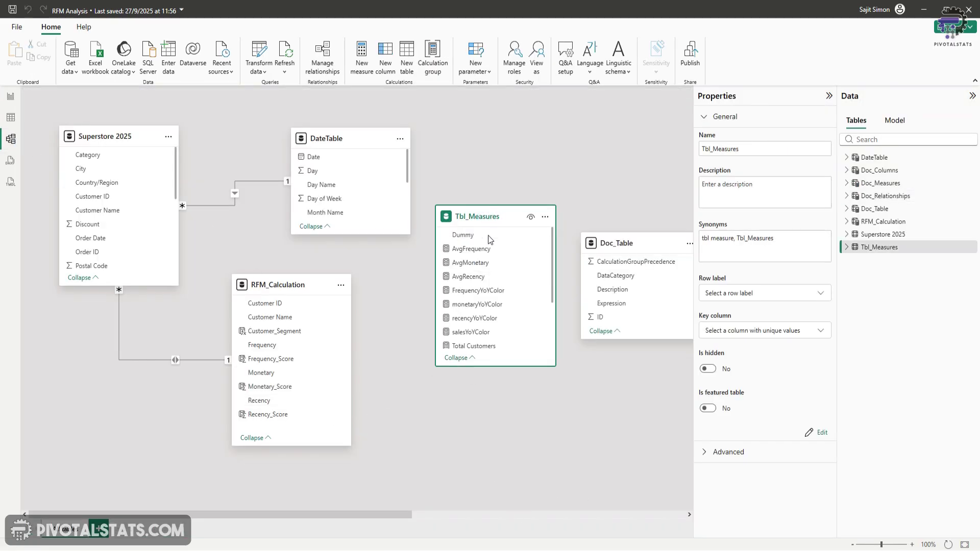
click(846, 249)
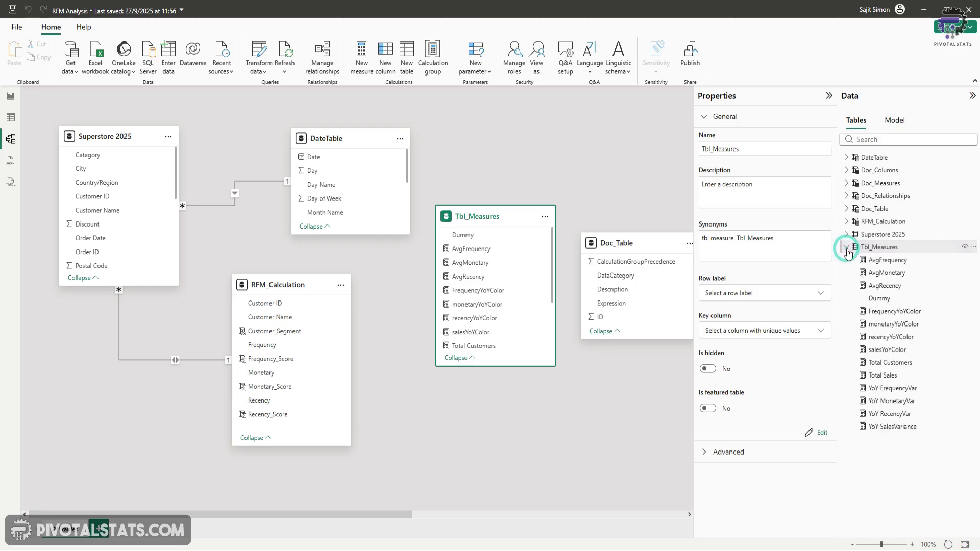
click(889, 260)
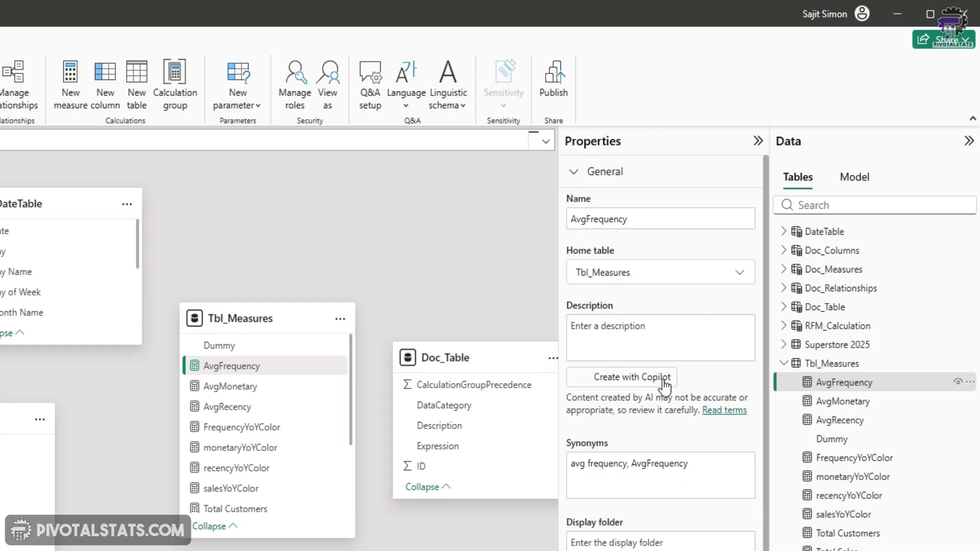
click(663, 331)
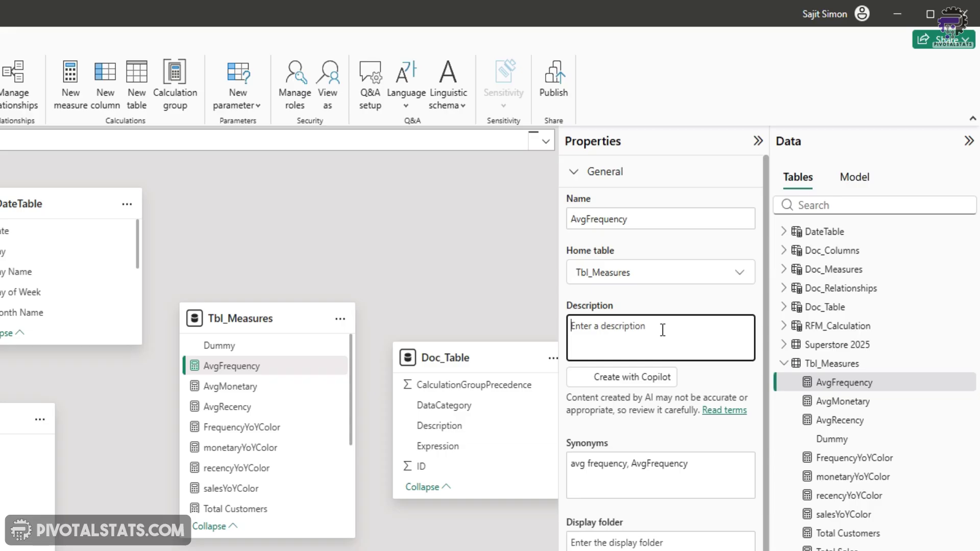
text(This is the average Frequency value)
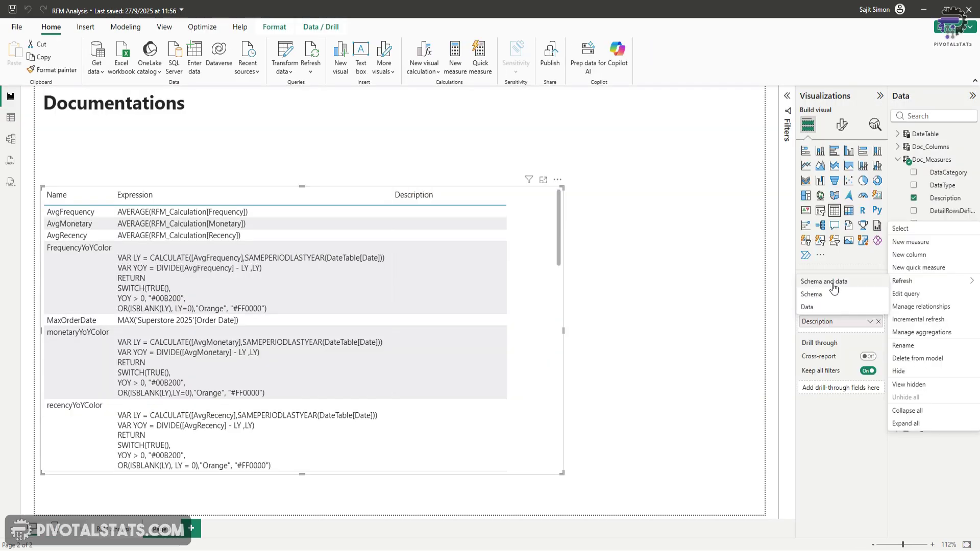
- Refresh the model so the measures table shows AvgFrequency's new description
click(830, 281)
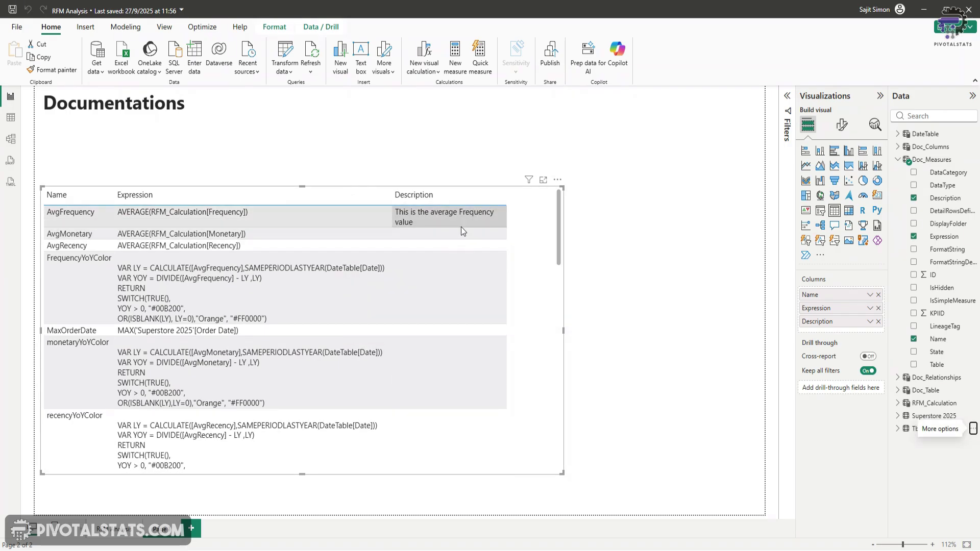
click(11, 142)
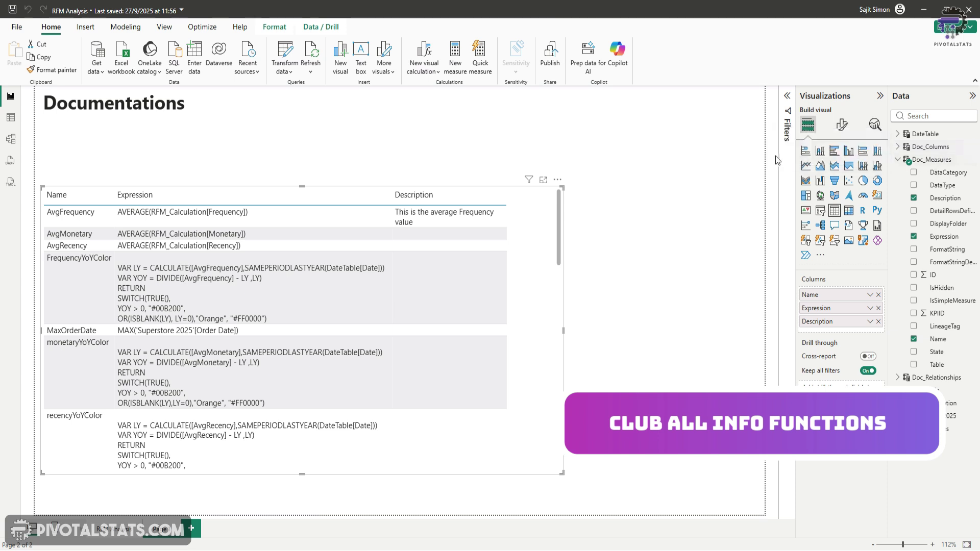
- Browse Doc_Columns, Doc_Table and Doc_Measures in Table view, scrolling across the Expression column
click(11, 123)
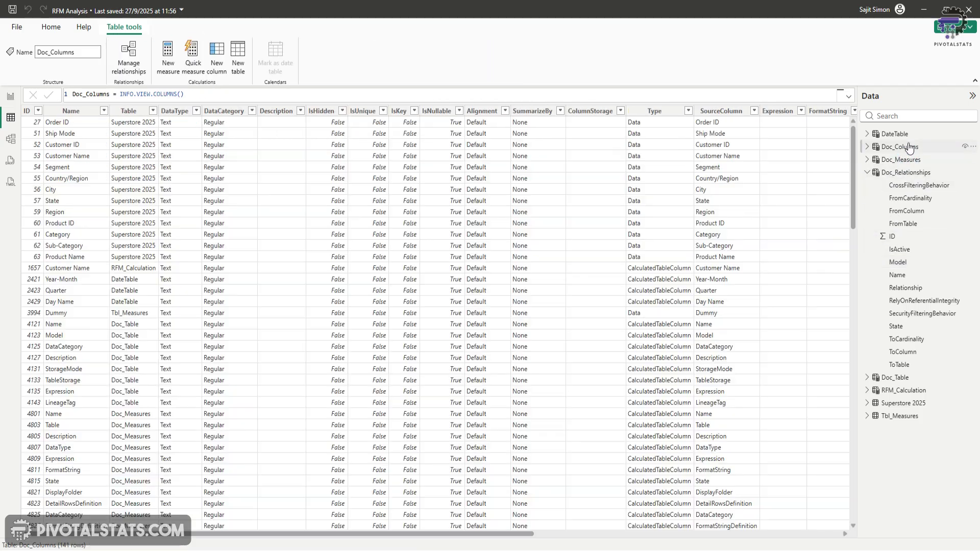
click(904, 146)
click(903, 377)
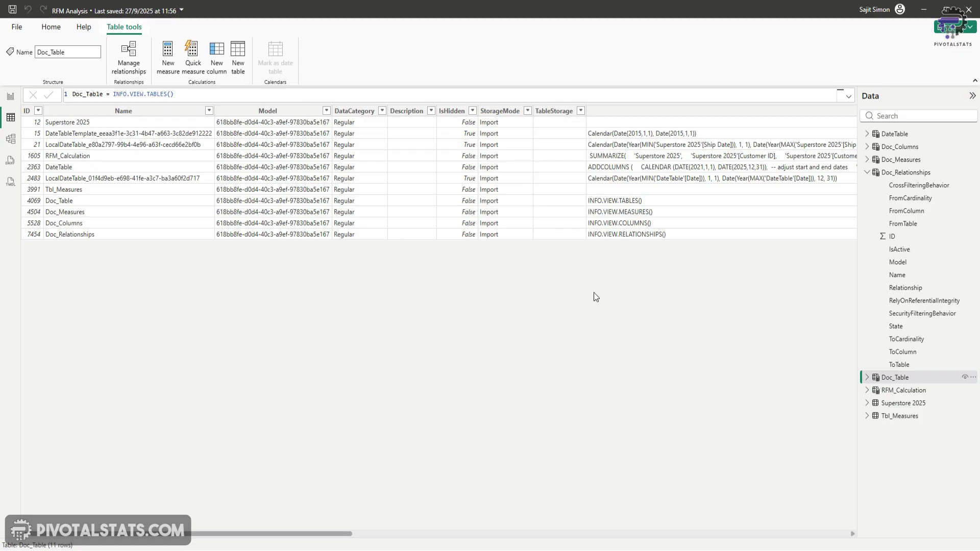
click(908, 162)
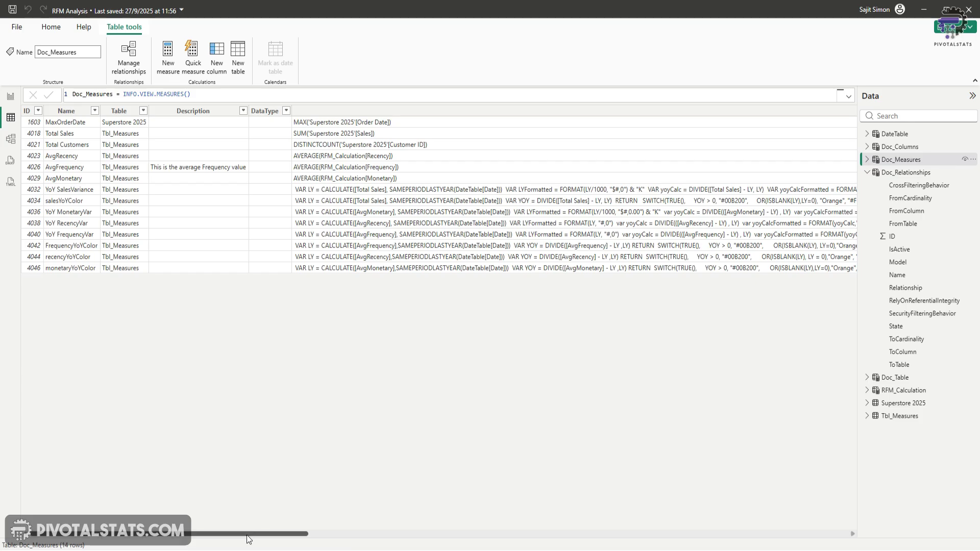
drag(246, 535, 454, 536)
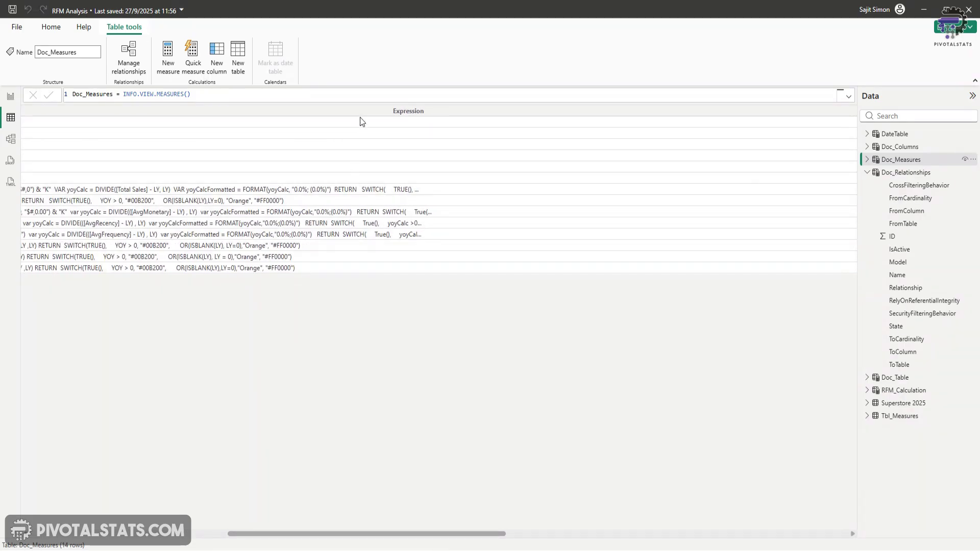
drag(378, 534, 169, 535)
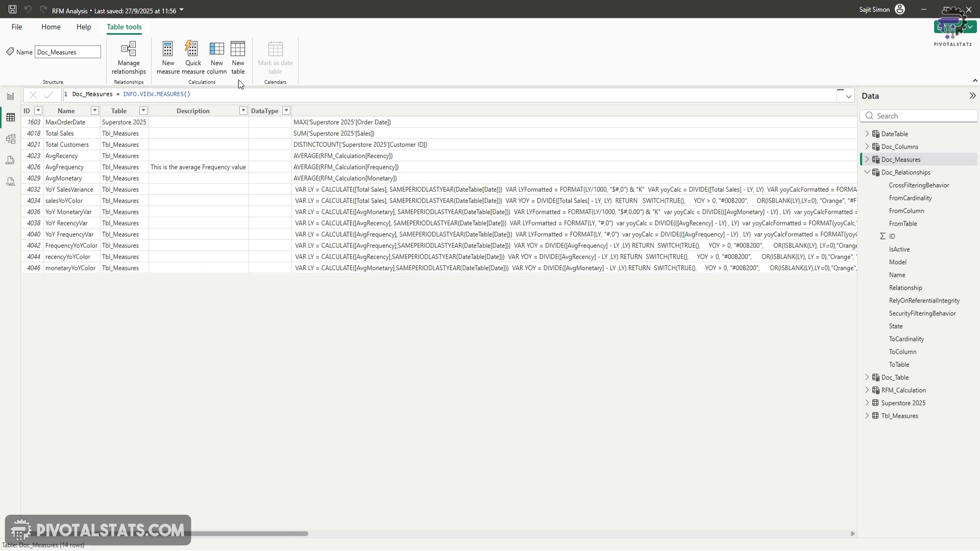
- Start a new Complete_Model_Doc table as UNION of SELECTCOLUMNS over INFO.VIEW.COLUMNS
click(240, 59)
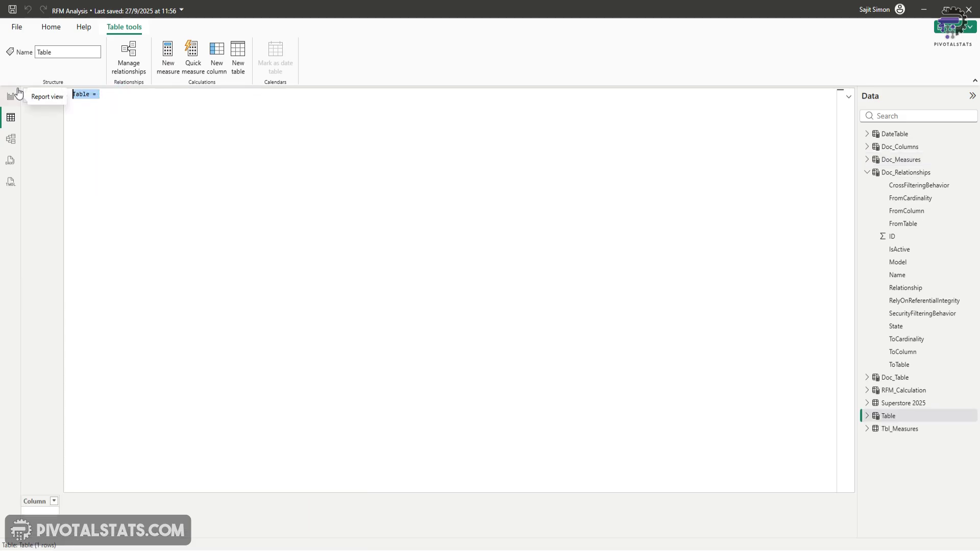
text(Complete_Model)
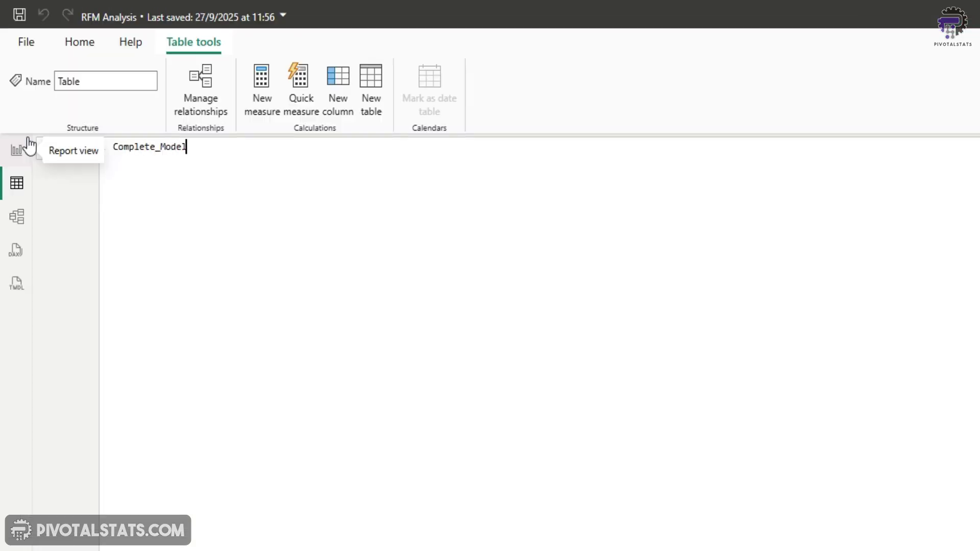
text(_Doc =Uni)
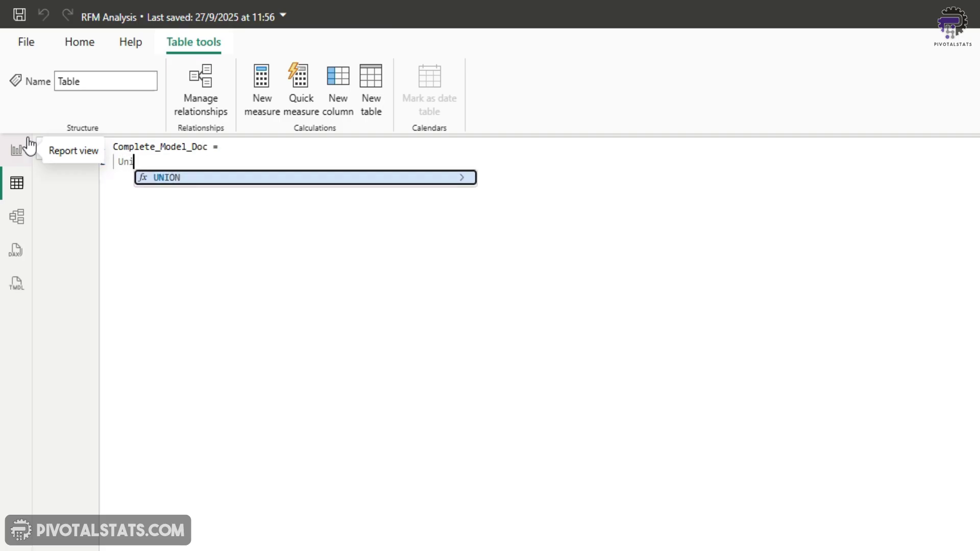
key(Tab)
key(Return)
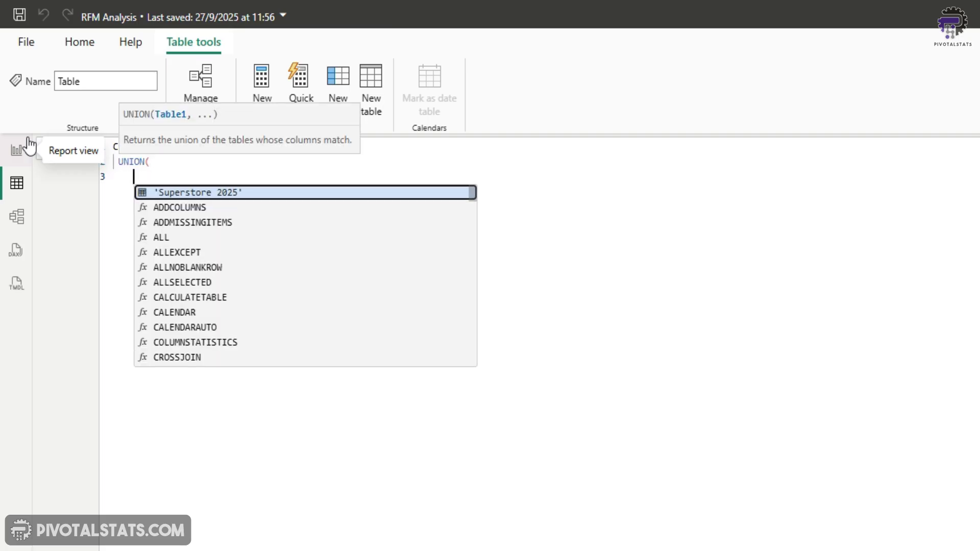
text(selec)
key(Tab)
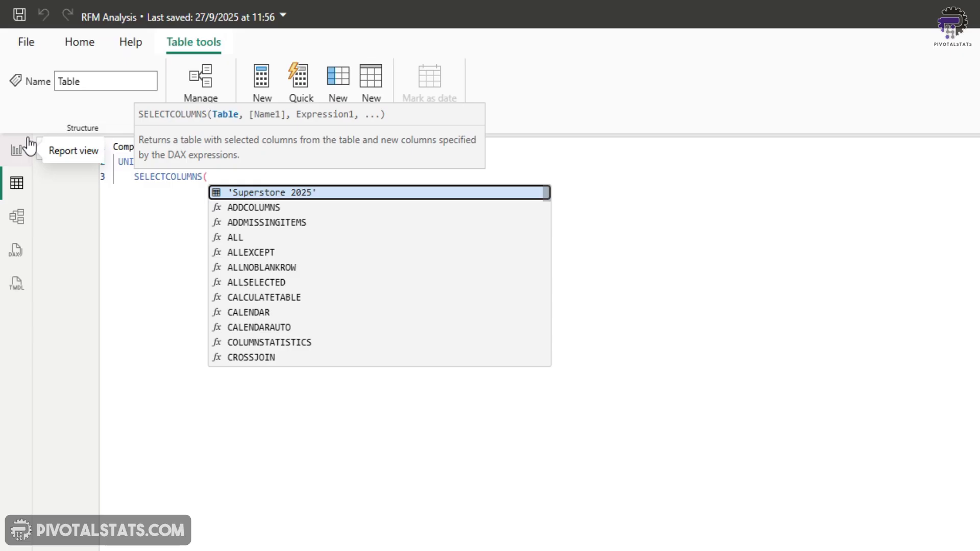
key(Return)
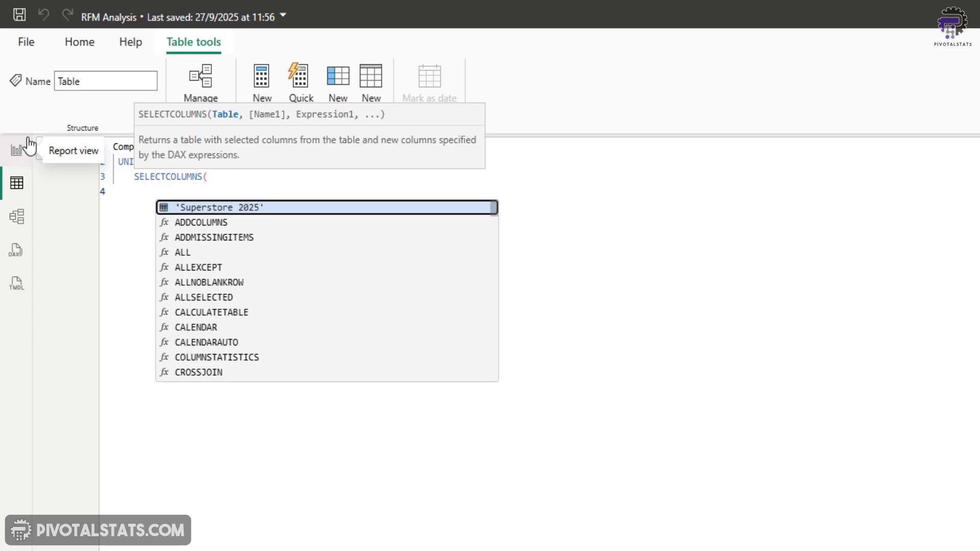
text(info)
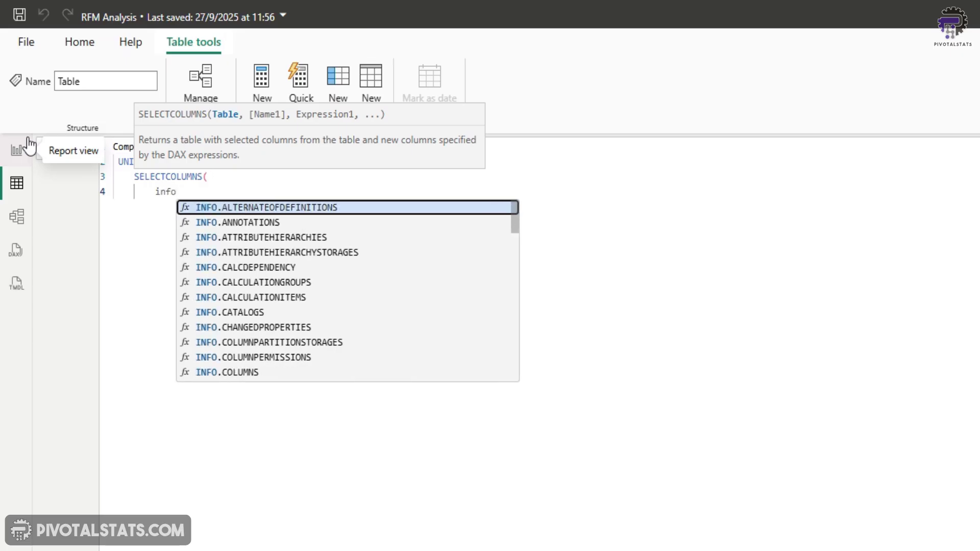
text(.vi)
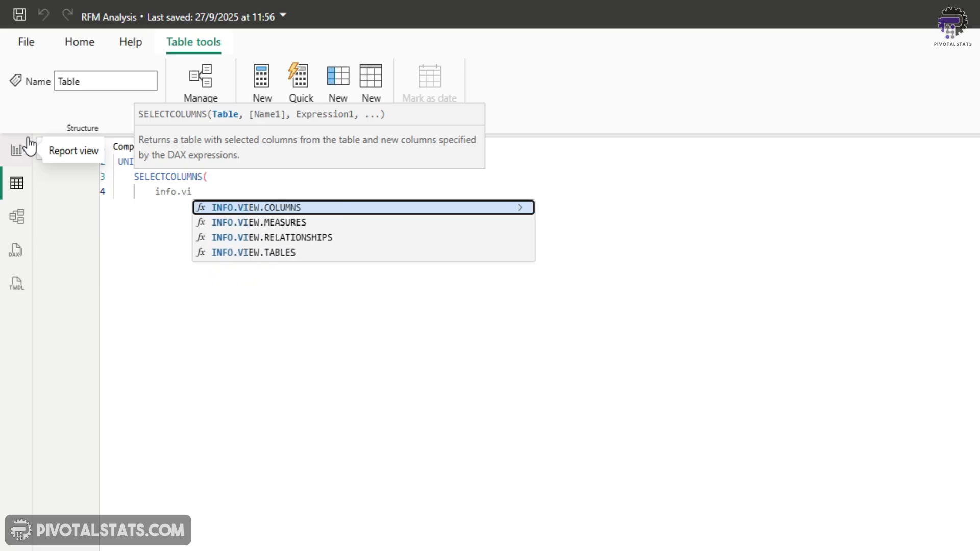
key(Tab)
text(,)
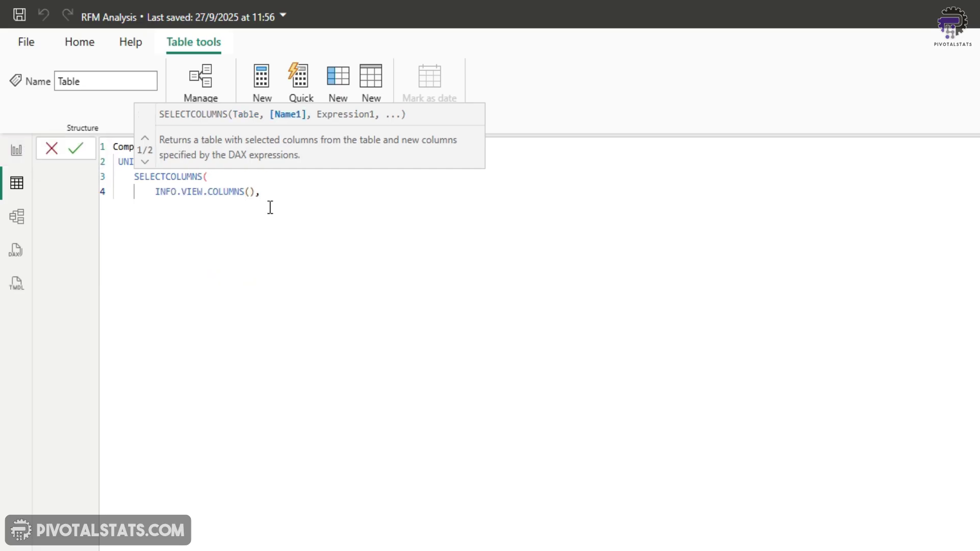
key(Return)
- Add Type, Name, Table, Description and Expression columns to the first SELECTCOLUMNS block
text("Type", "Me)
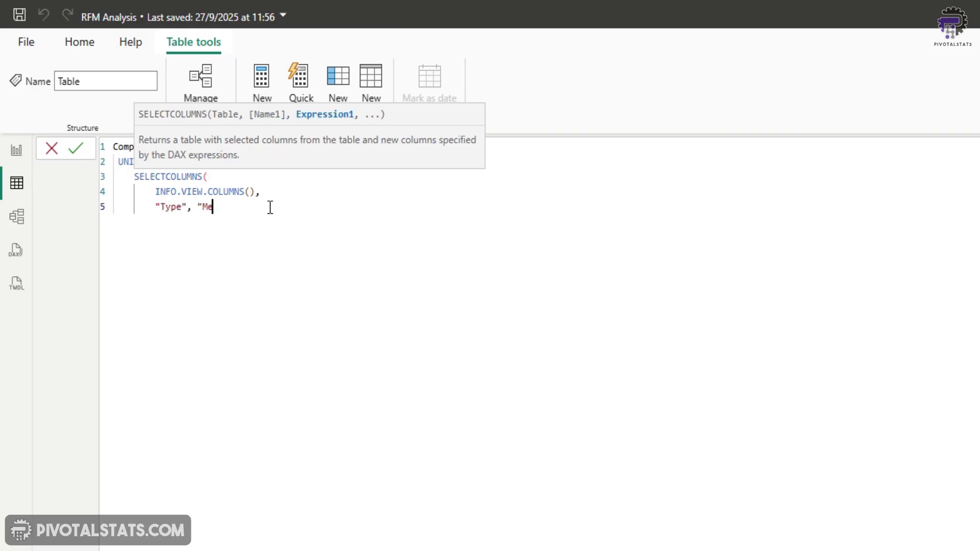
text(asure",)
key(Return)
text("Name",)
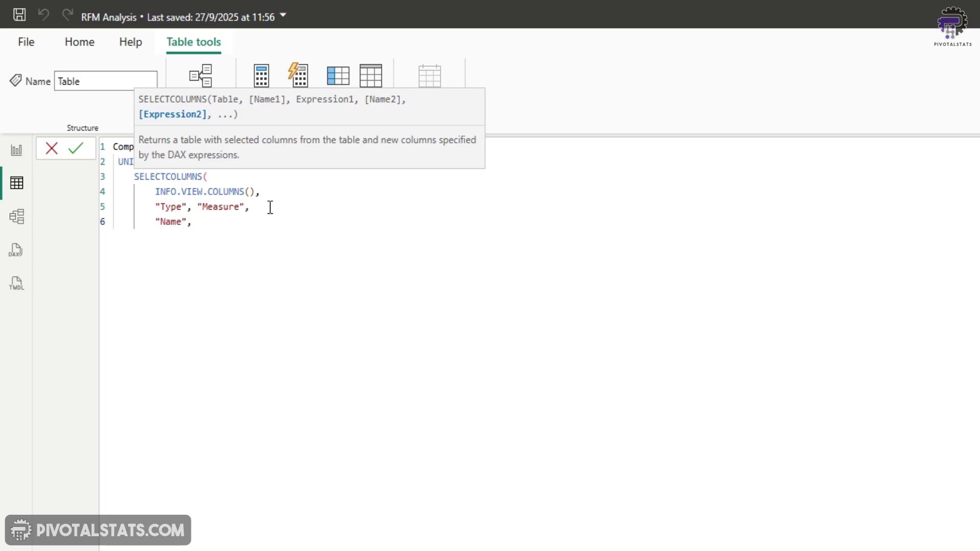
text([Na)
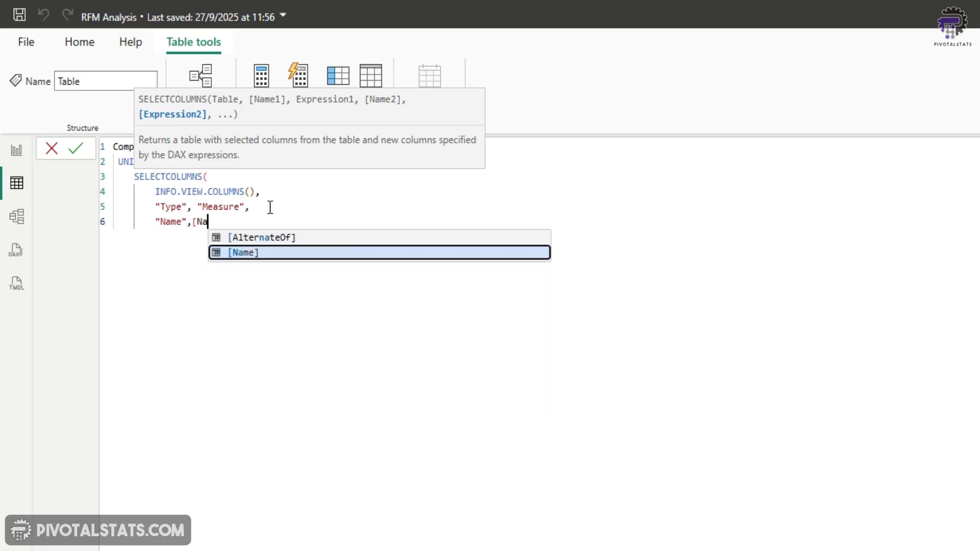
key(Tab)
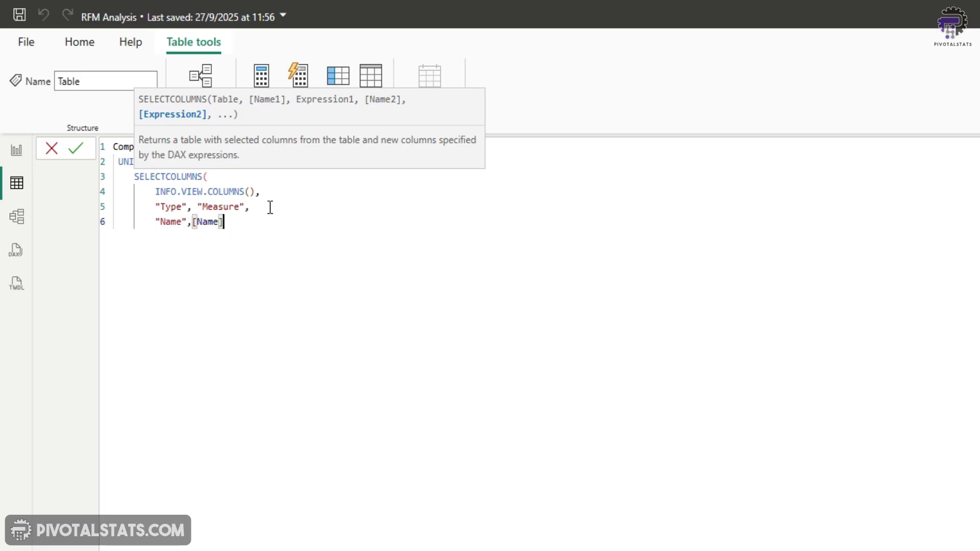
text(,)
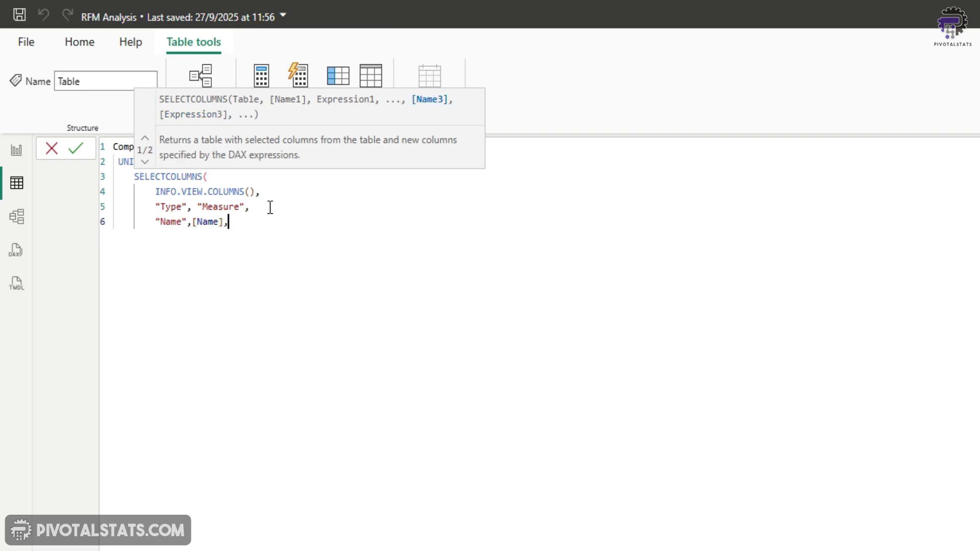
key(Return)
text("Table", )
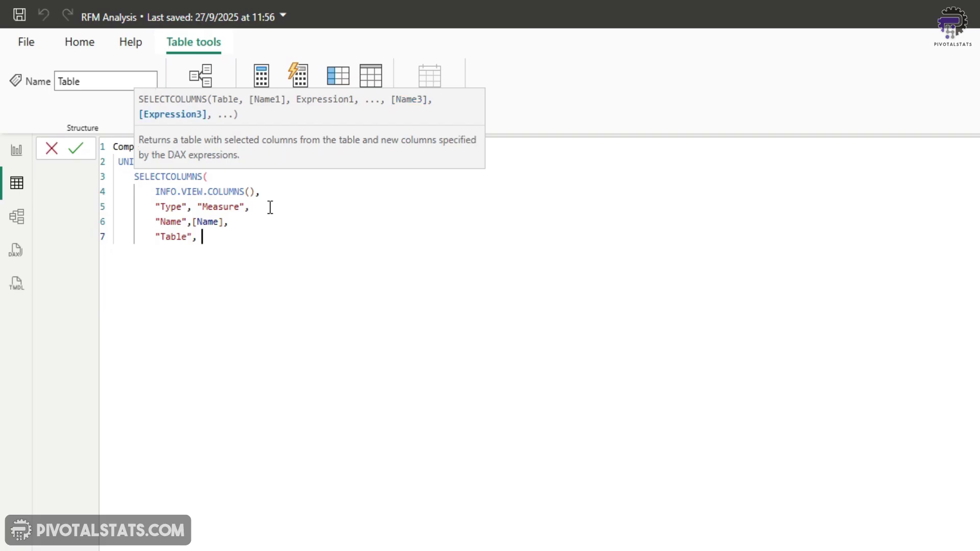
text([Table],)
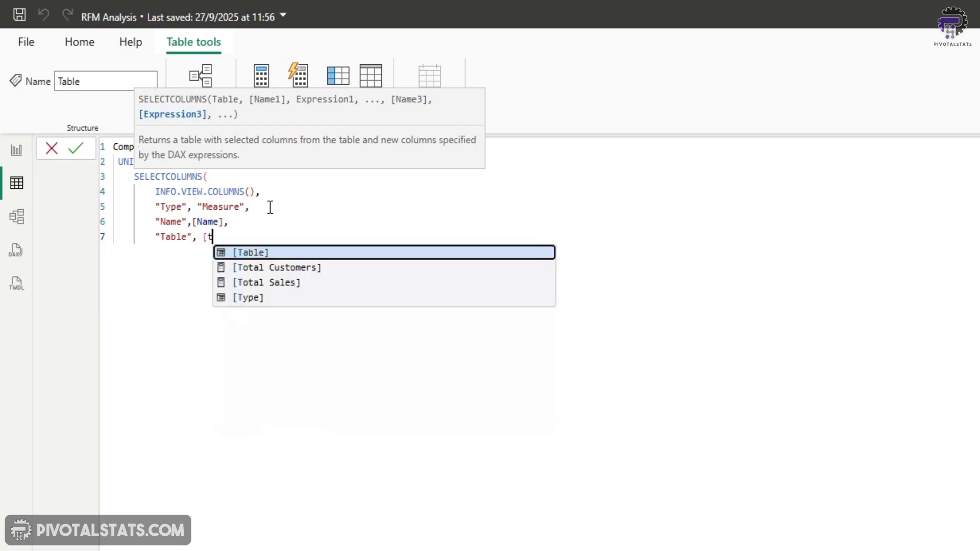
key(Return)
key(Return)
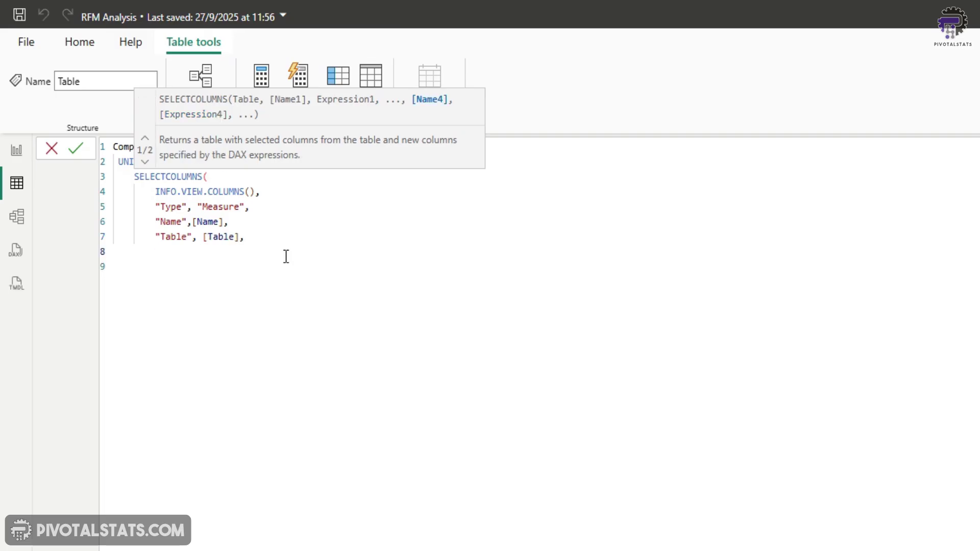
text("Description", [Description],)
key(Return)
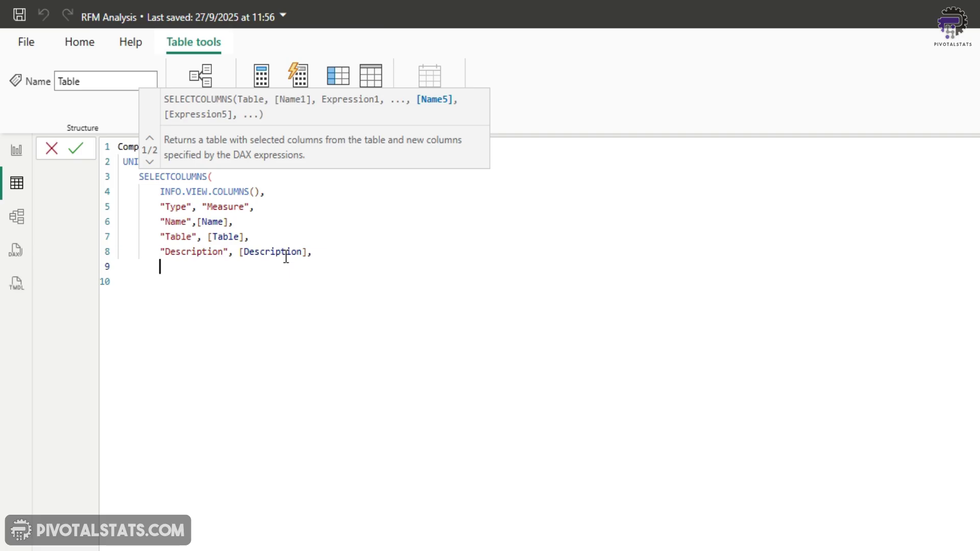
text("Expression", [Expression]))
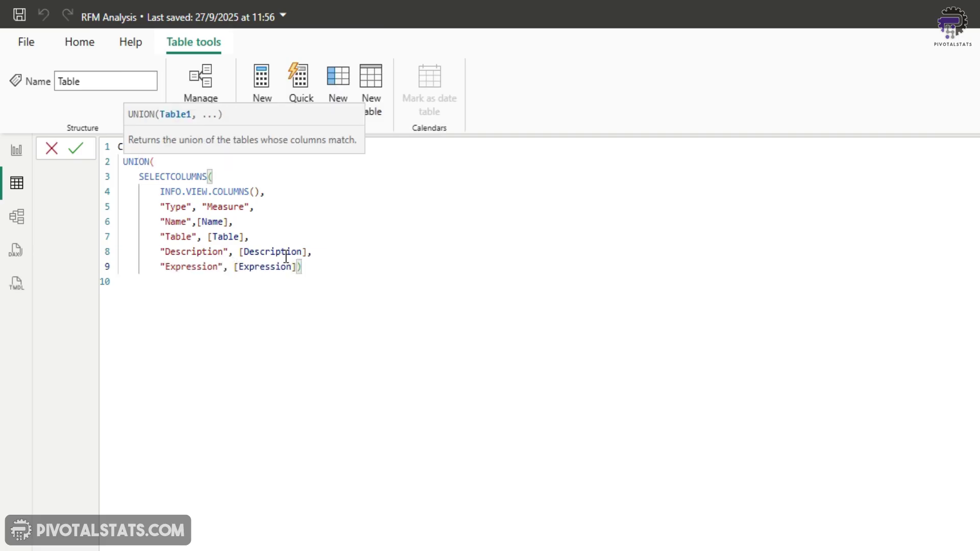
click(375, 273)
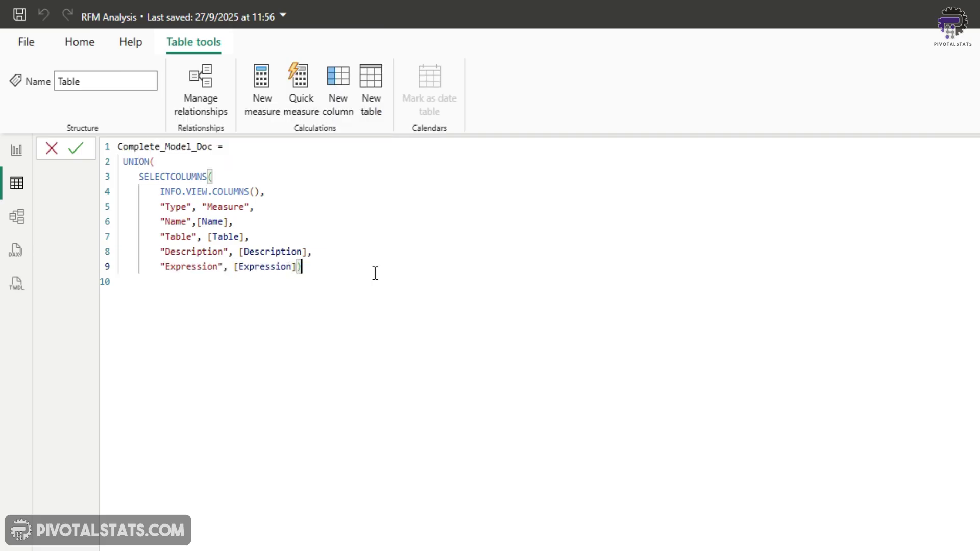
- Add a second SELECTCOLUMNS block using INFO.VIEW.MEASURES() as its source
text(,)
key(Return)
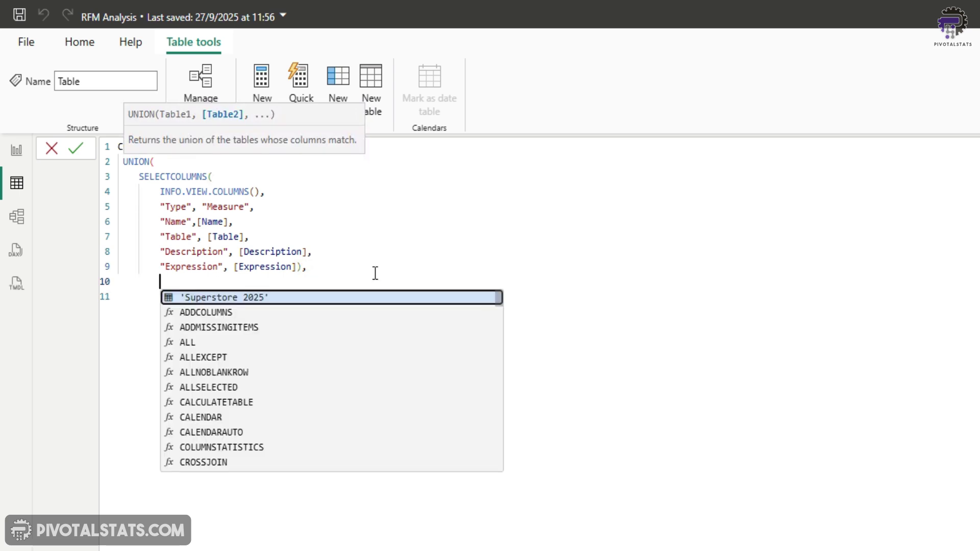
text(SELECTCOLUMNS()
key(Return)
text(info)
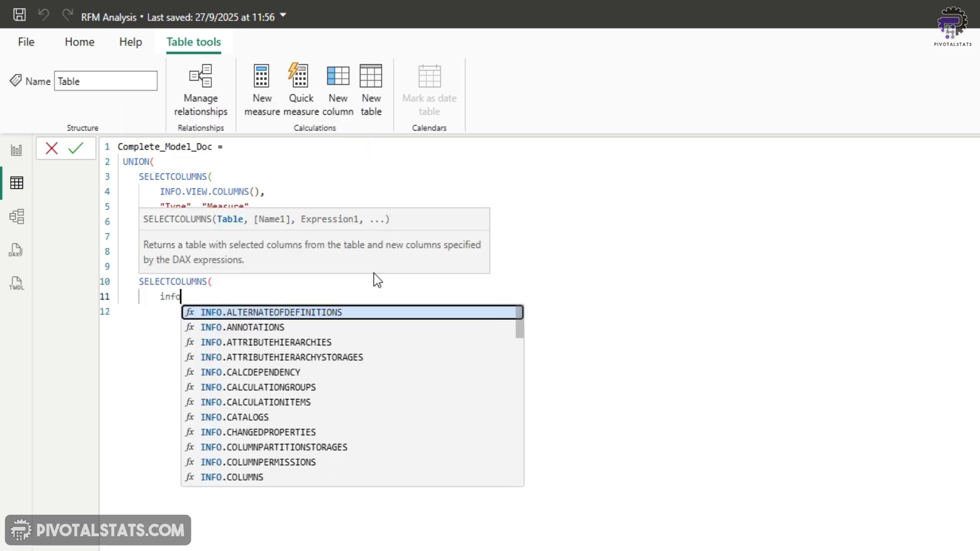
text(.vi)
key(Down)
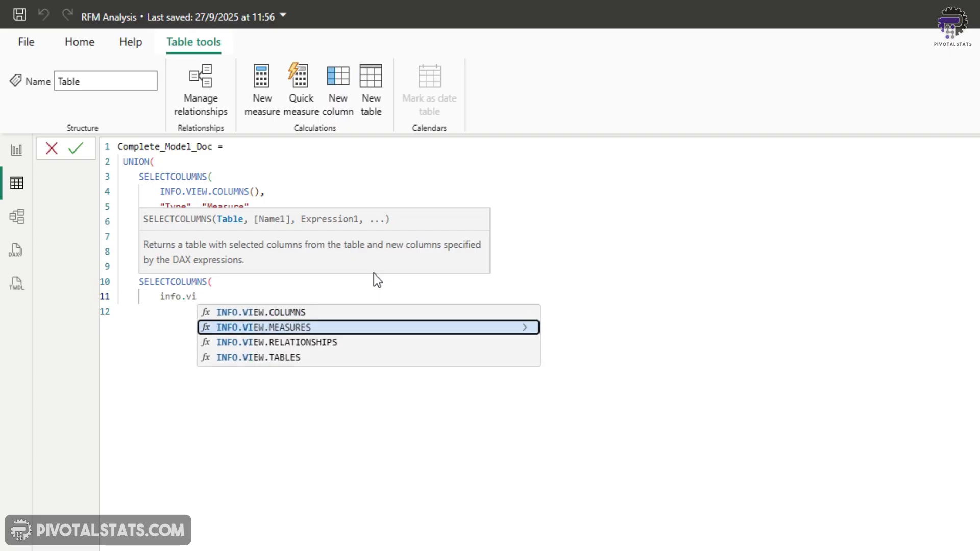
key(Tab)
text((),)
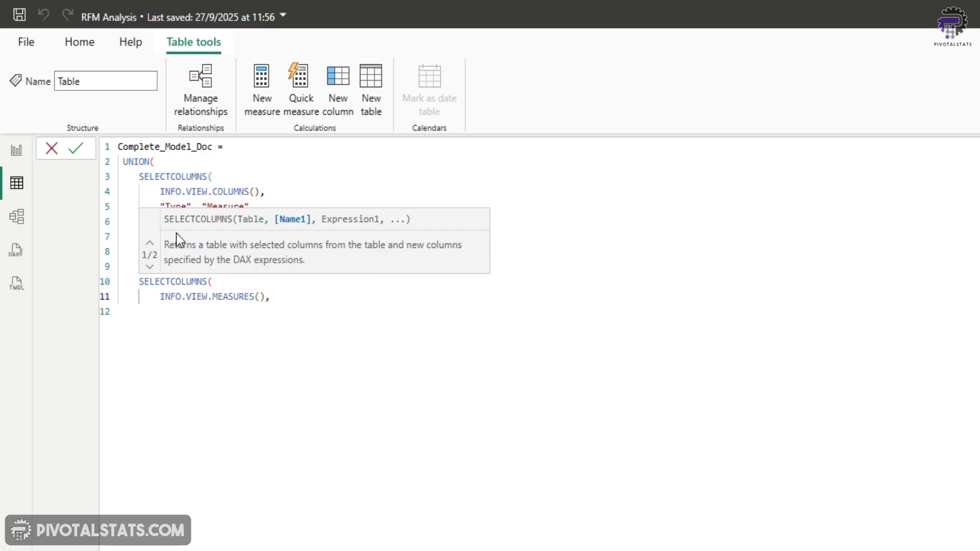
- Label the first block's Type 'Columns', and copy its column definitions into the measures block labelled 'Measures'
double_click(223, 207)
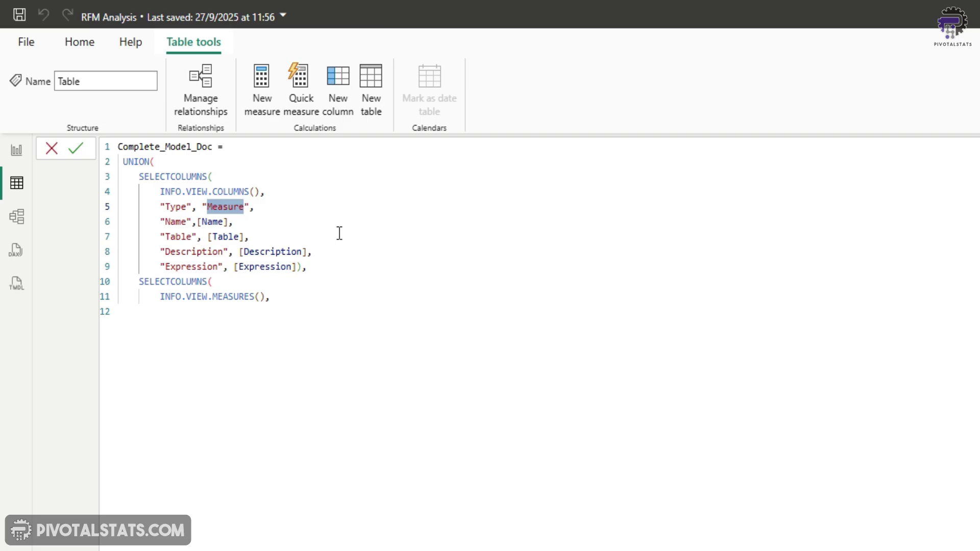
text(Columns)
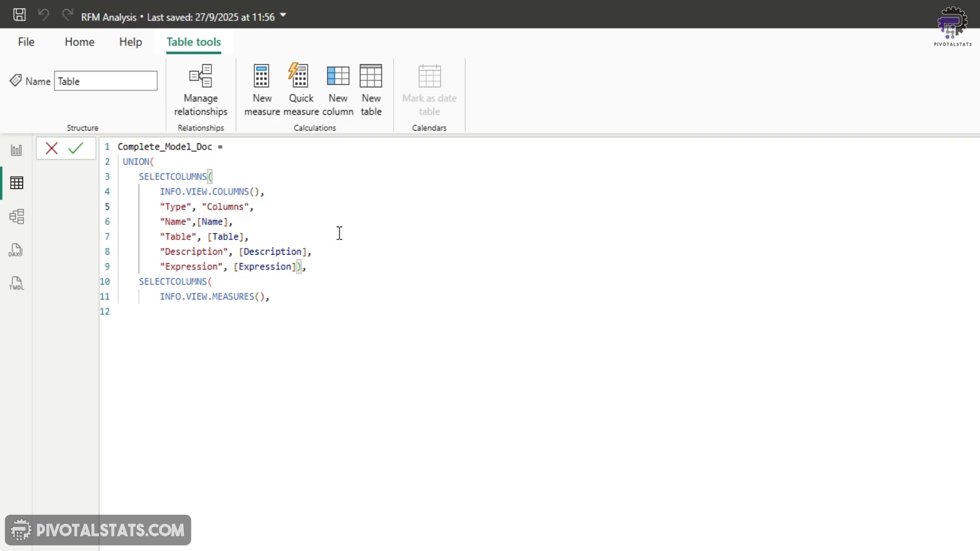
click(357, 298)
key(Return)
drag(323, 267, 160, 207)
key(ctrl+c)
click(160, 311)
key(ctrl+v)
double_click(223, 311)
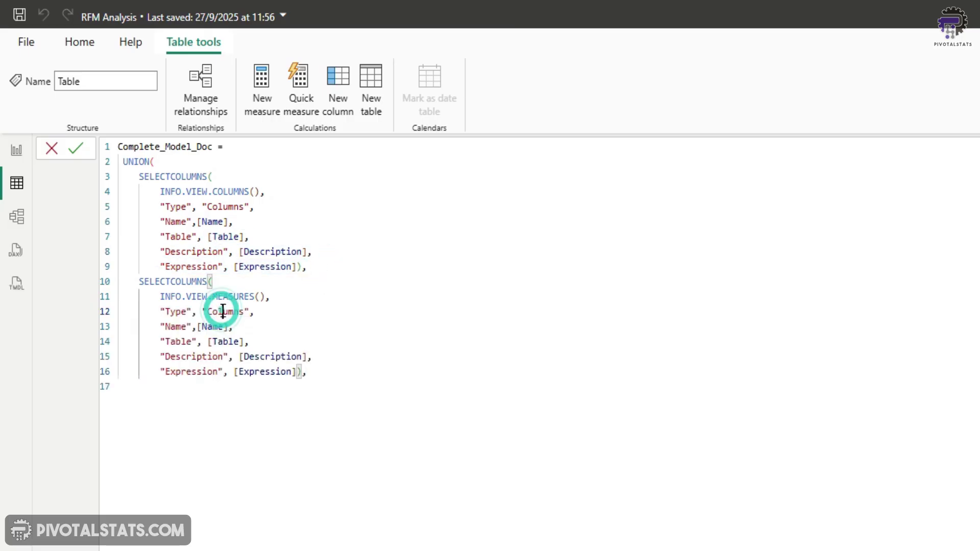
text(Measures)
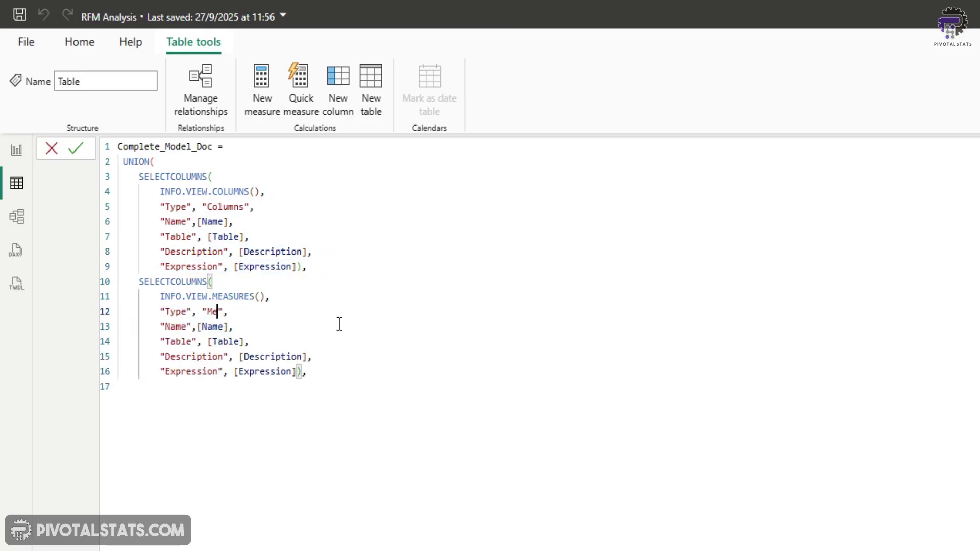
drag(307, 371, 118, 281)
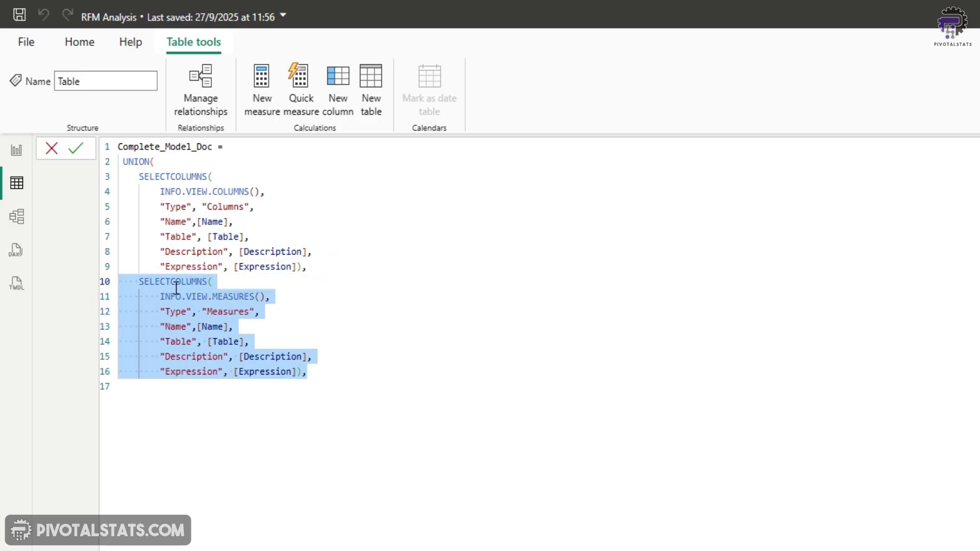
click(354, 376)
- Paste two more blocks, switching the third to INFO.VIEW.TABLES with Type 'Tables' and a blank Table field
key(ctrl+v)
key(ctrl+v)
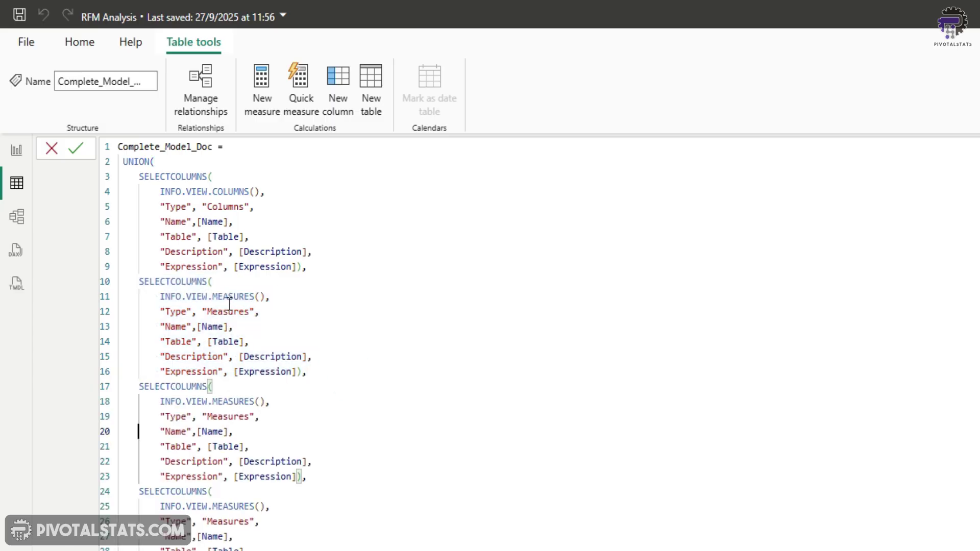
double_click(250, 402)
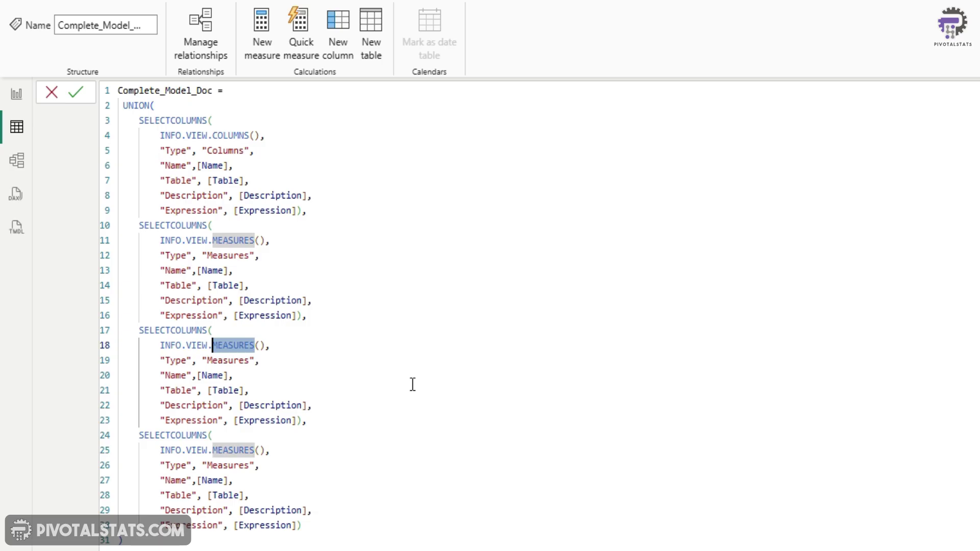
text(TABLES)
key(Tab)
key(Down)
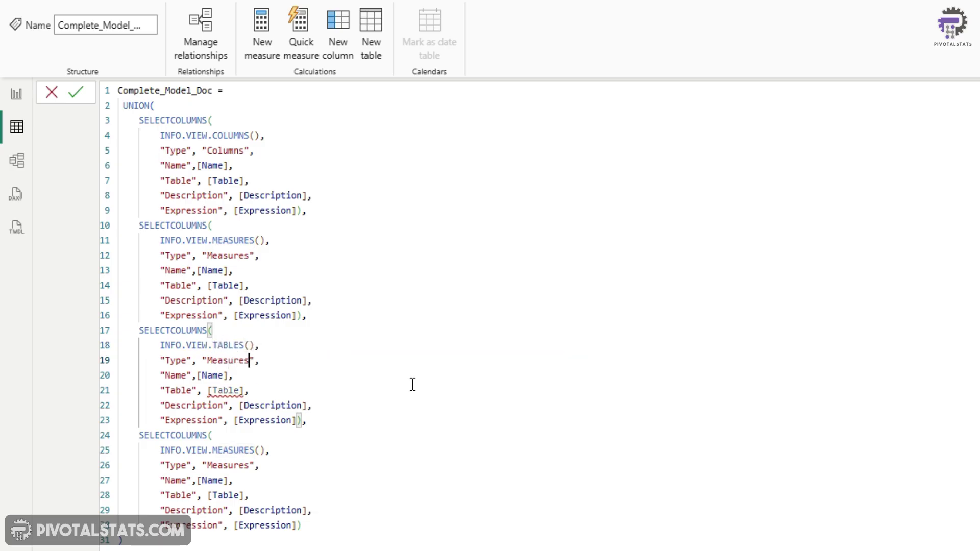
key(shift+Left)
key(shift+Left)
key(shift+Left)
key(shift+Left)
key(shift+Left)
key(shift+Left)
key(shift+Left)
key(shift+Left)
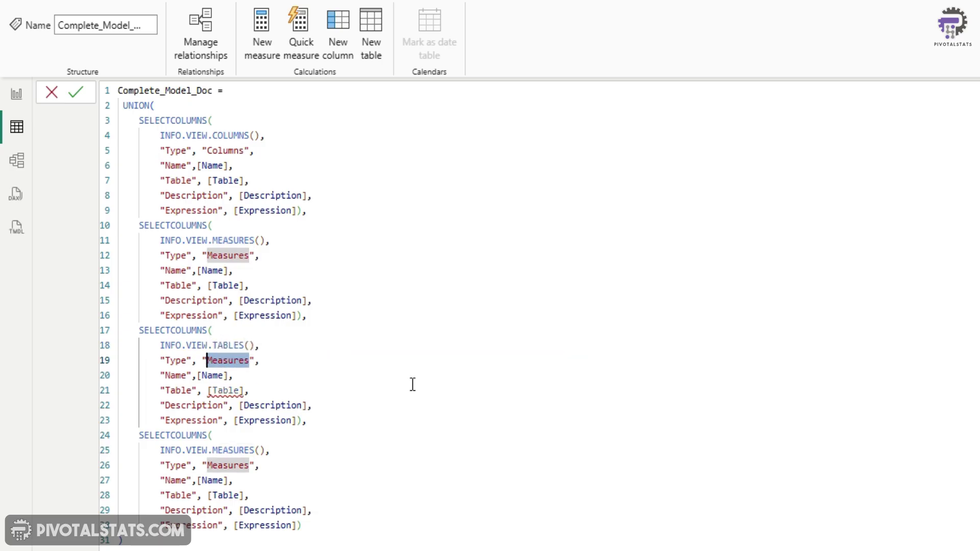
text(Tables)
key(Down)
key(Down)
key(Right)
key(shift+Left)
key(shift+Left)
key(shift+Left)
key(shift+Left)
key(shift+Left)
key(shift+Left)
key(shift+Left)
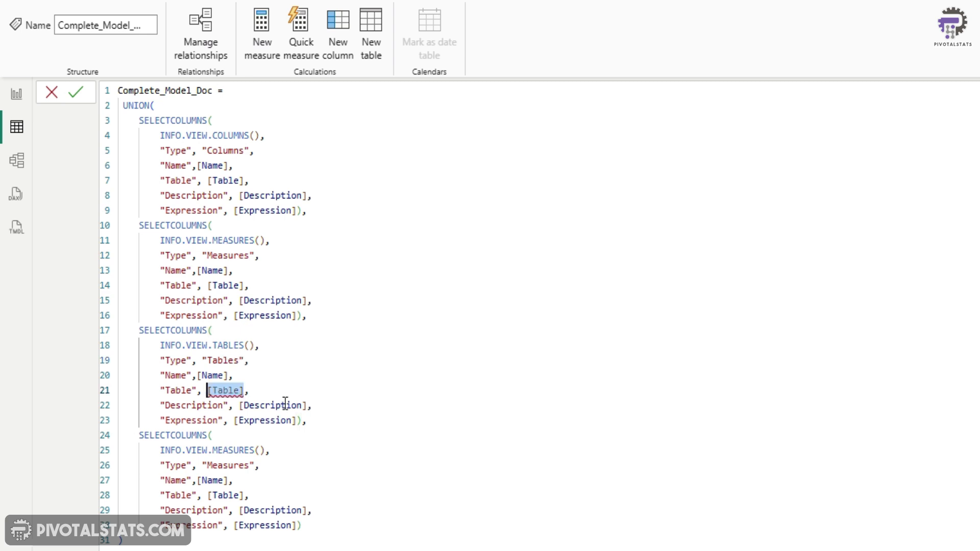
key(BackSpace)
text(")
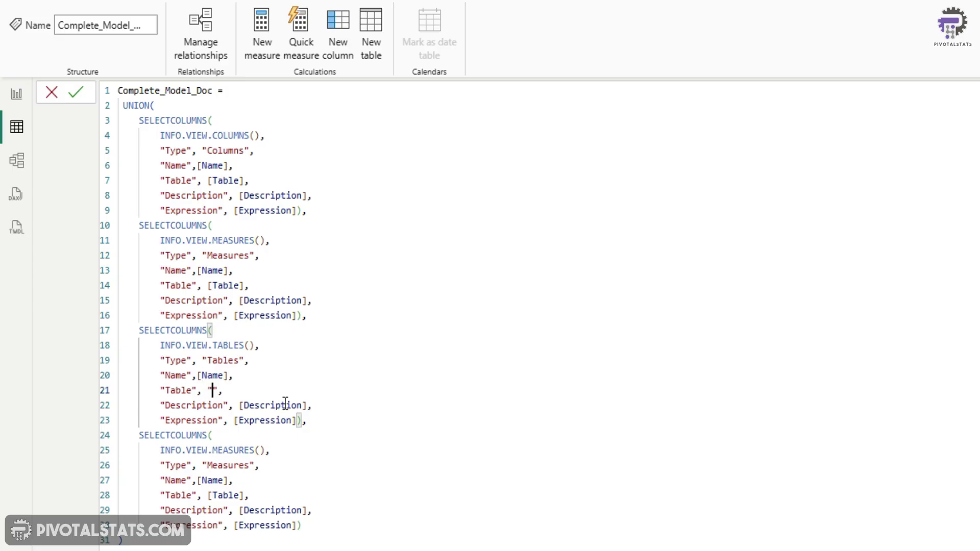
- Switch the last block to INFO.VIEW.RELATIONSHIPS with Type label 'Relationships'
key(Down)
key(Down)
key(Down)
key(Down)
key(ctrl+shift+Right)
text(RE)
key(Tab)
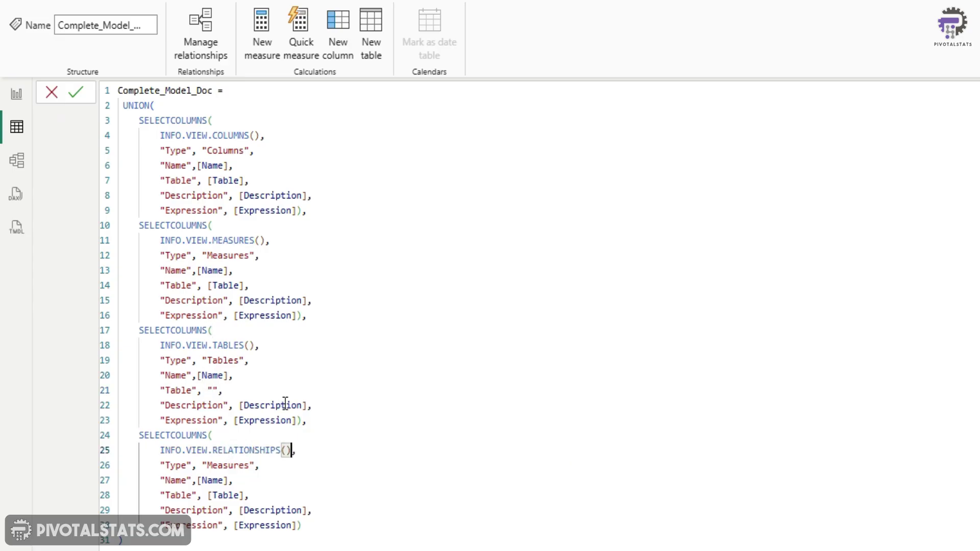
key(Down)
key(Left)
key(Left)
key(ctrl+shift+Left)
key(Right)
key(shift+Left)
key(shift+Left)
key(shift+Left)
key(shift+Left)
key(shift+Left)
key(shift+Left)
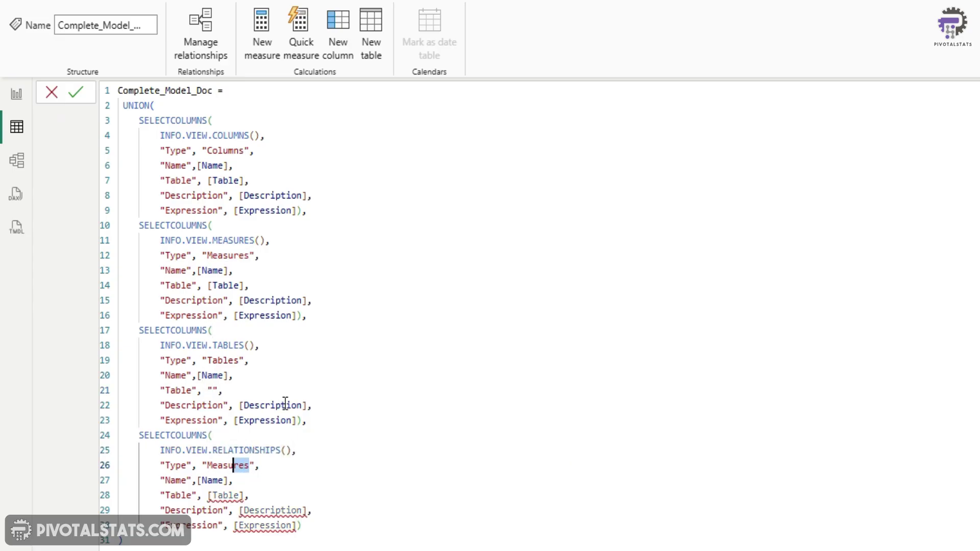
key(shift+Left)
key(shift+Left)
text(Relations)
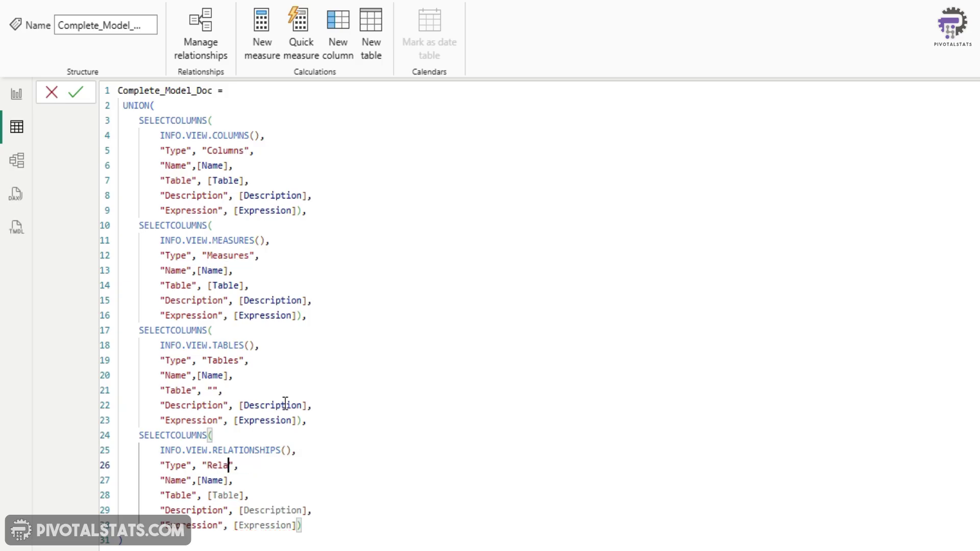
text(hips)
- Set the relationships block's Name to [Relationship] and blank its Table and Description fields
drag(228, 481, 197, 481)
text(rela)
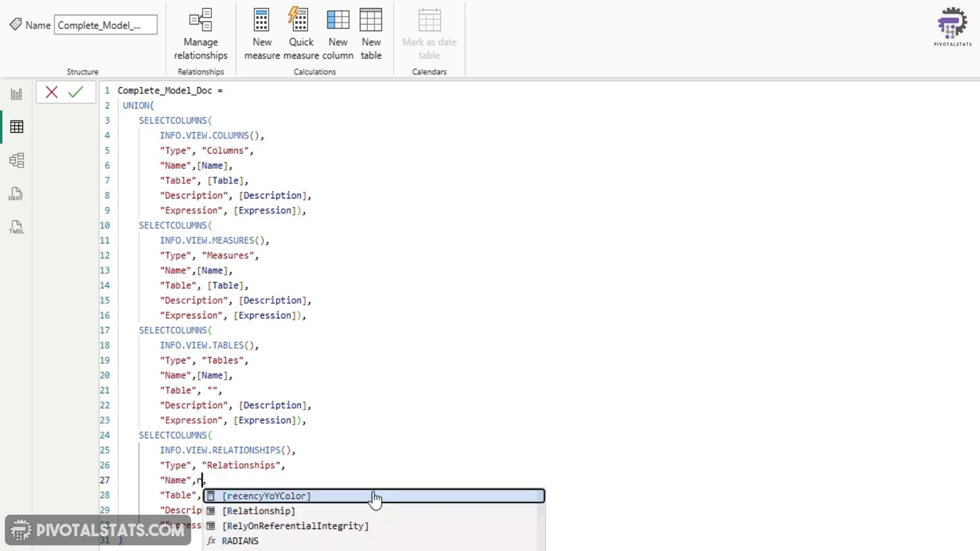
click(375, 497)
click(374, 492)
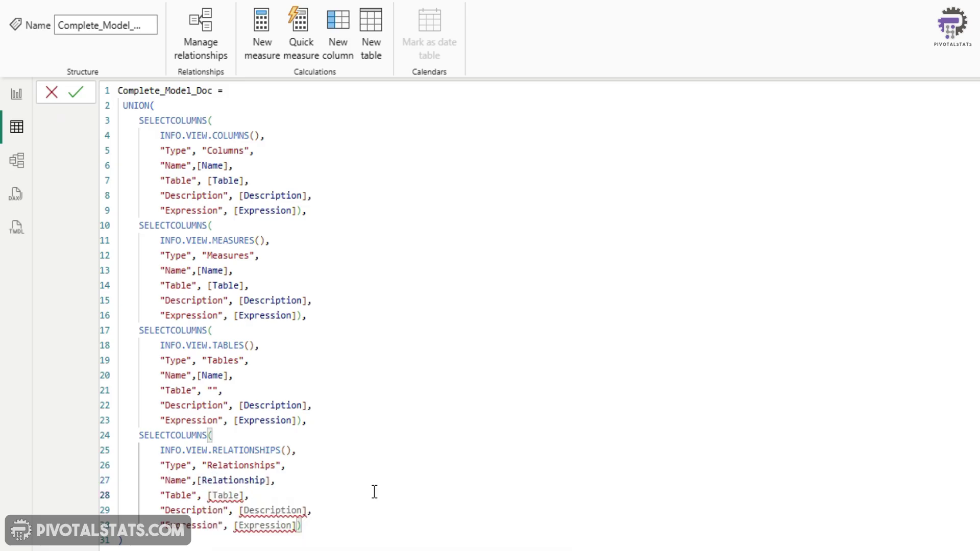
key(Left)
key(ctrl+shift+Left)
key(ctrl+shift+Left)
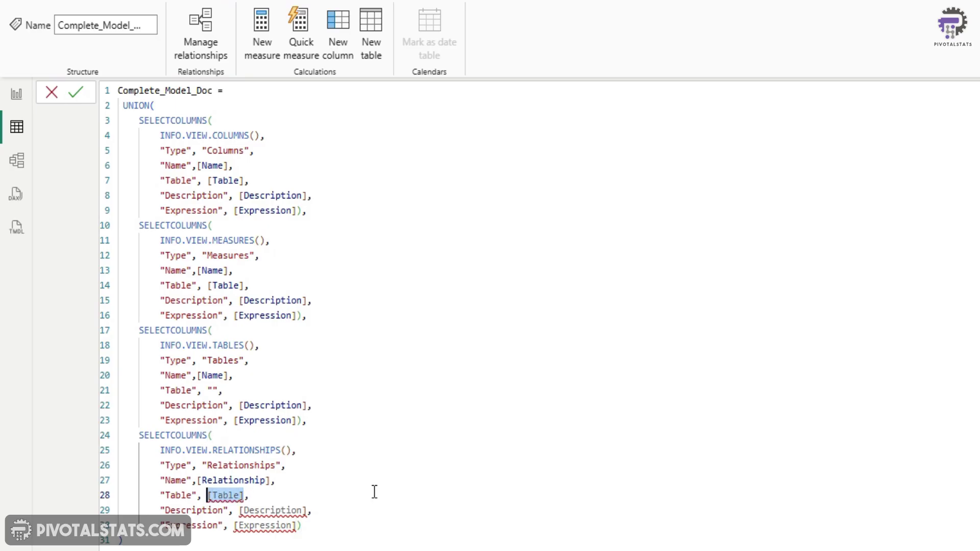
text("")
key(Down)
key(ctrl+Right)
key(ctrl+Right)
key(End)
key(Left)
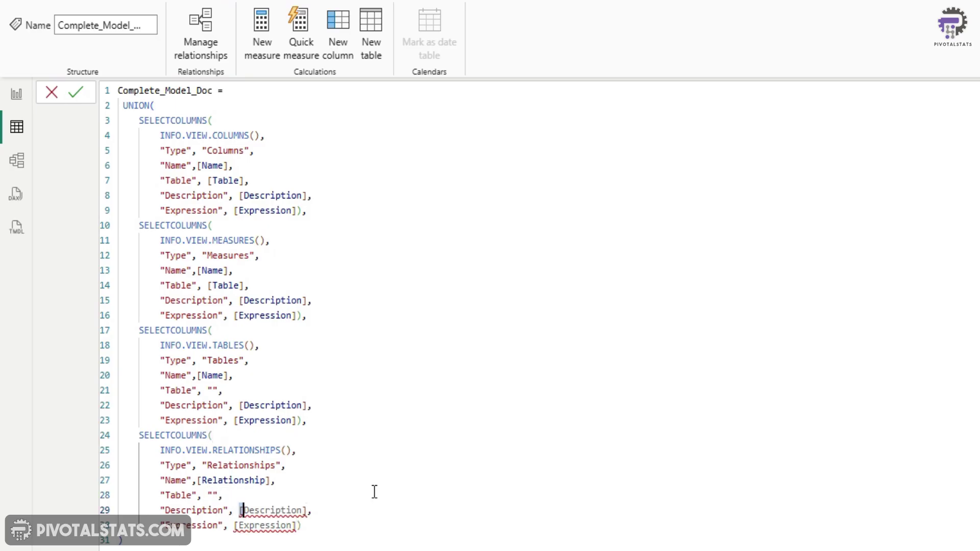
key(ctrl+shift+Left)
key(ctrl+shift+Left)
text("")
- Set the relationships Expression to [Relationship] and commit the formula, yielding 177 rows
key(Down)
key(Left)
key(Left)
key(Left)
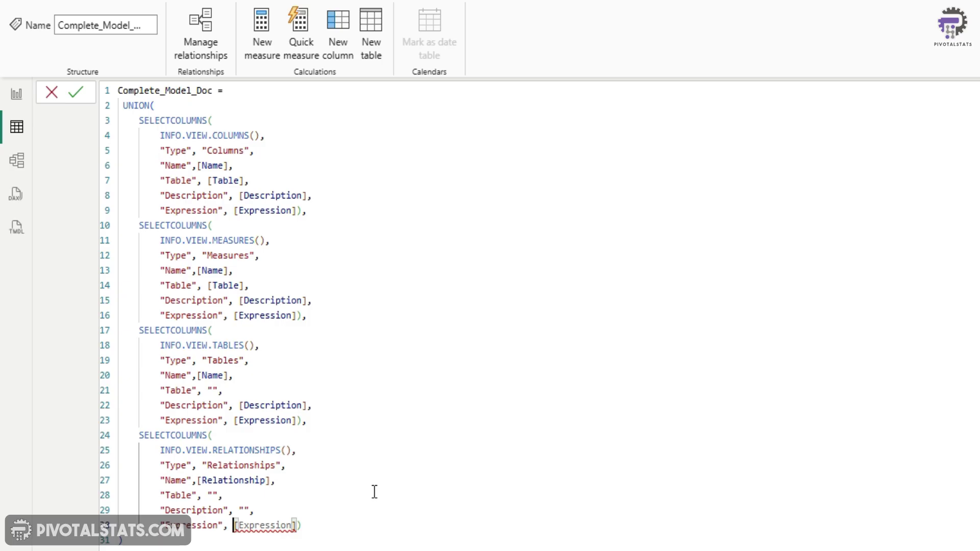
key(shift+Right)
key(shift+Right)
key(shift+Right)
key(shift+Right)
key(shift+Right)
key(shift+Right)
key(shift+Right)
key(shift+Right)
key(shift+Right)
key(shift+Right)
key(shift+Right)
key(shift+Right)
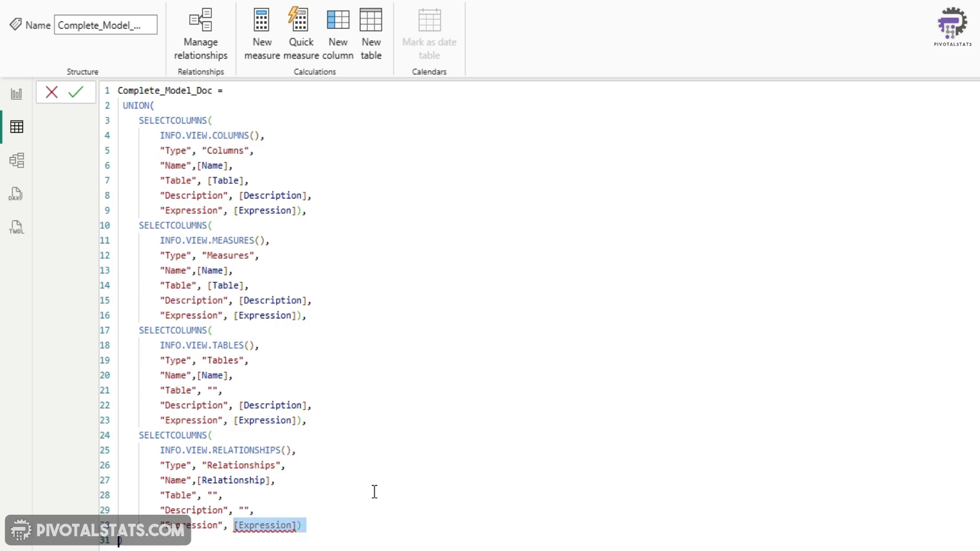
text(rel)
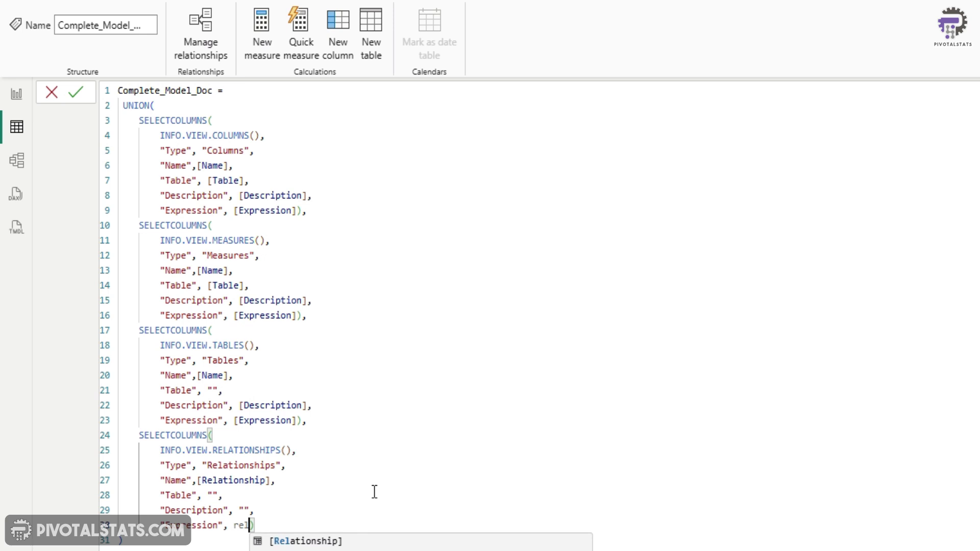
key(Tab)
key(Return)
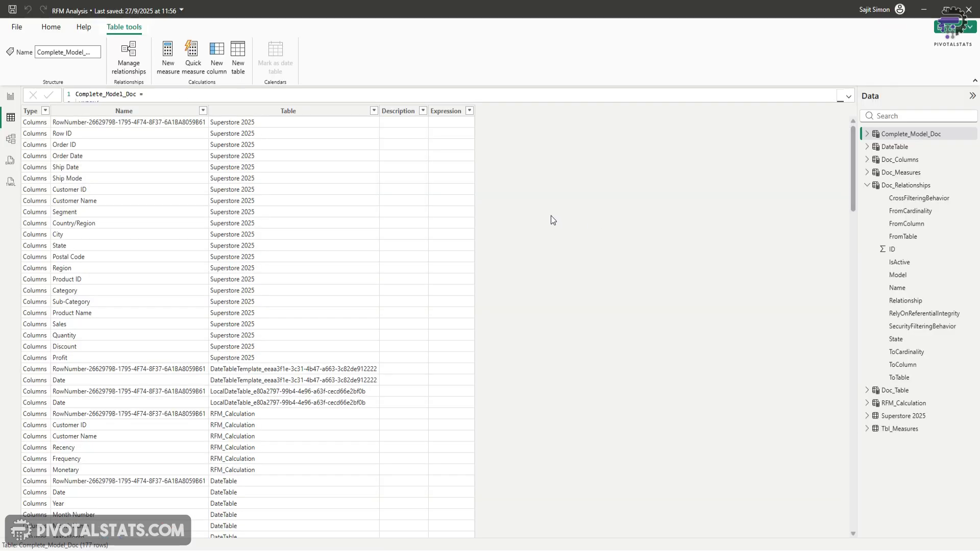
click(933, 137)
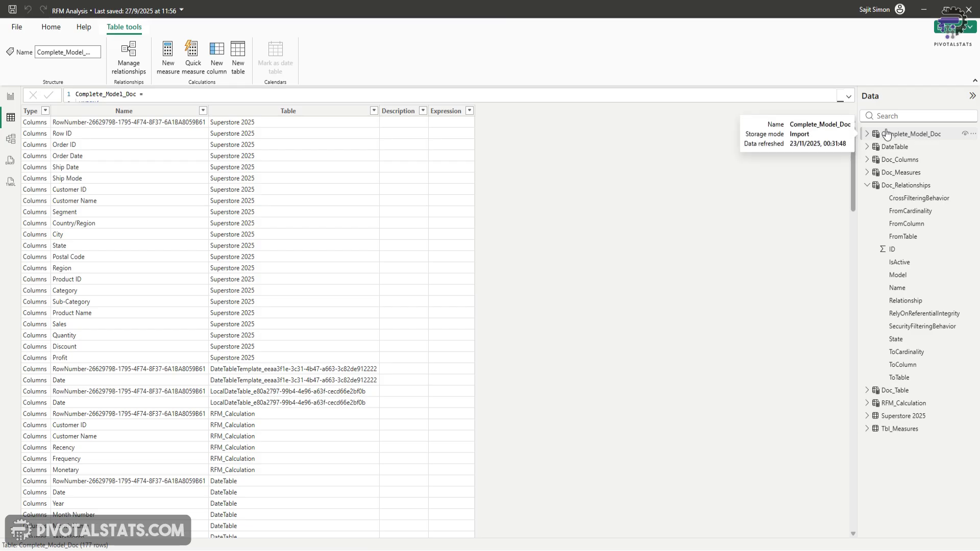
click(45, 111)
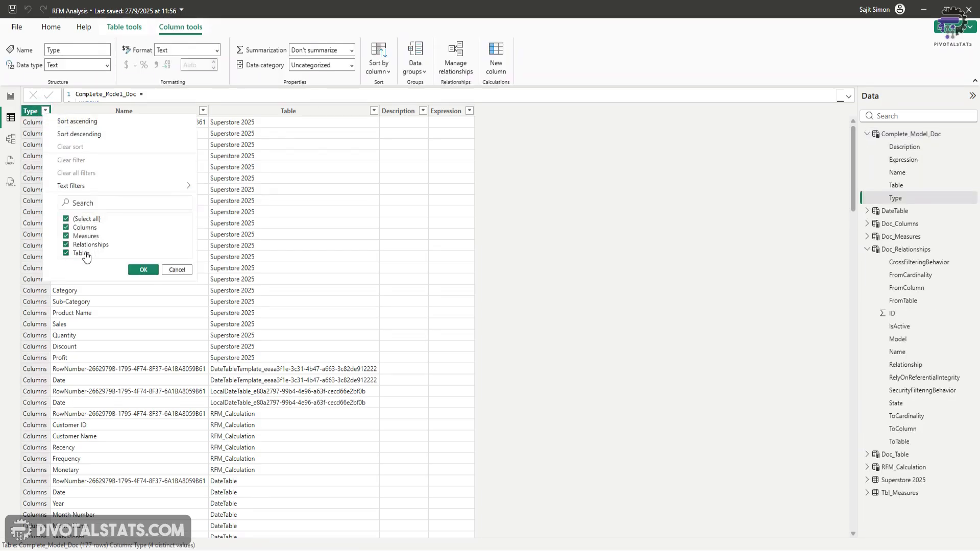
click(176, 269)
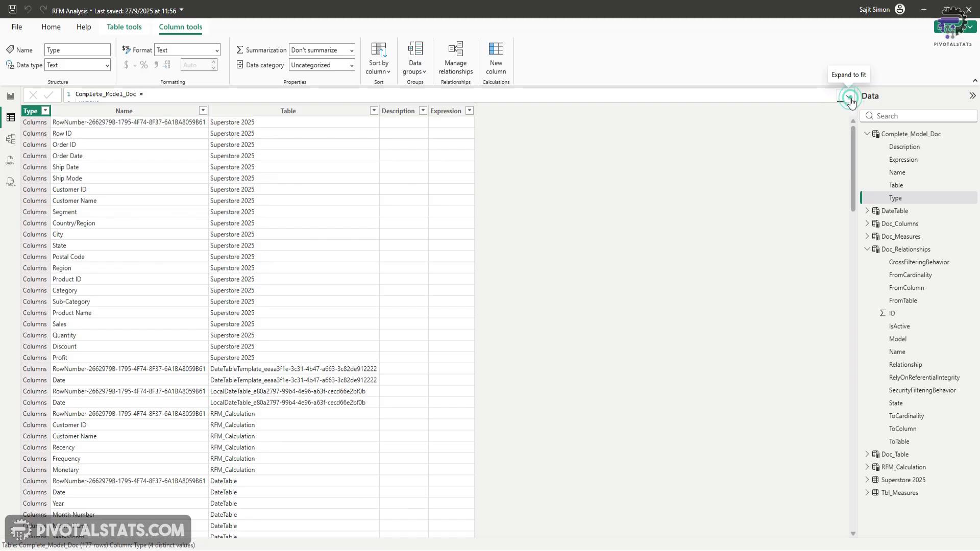
click(848, 97)
drag(103, 132, 169, 135)
drag(103, 200, 164, 201)
drag(100, 268, 160, 268)
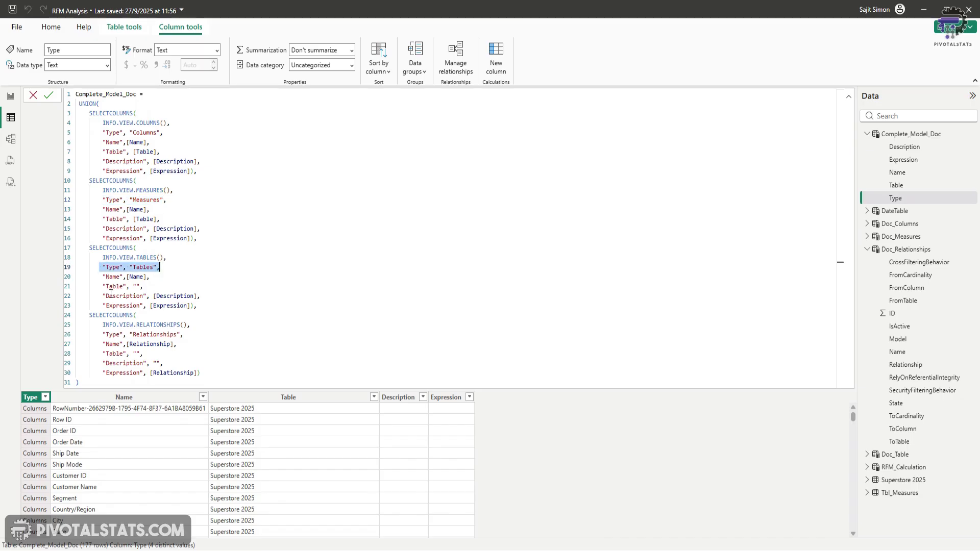
drag(102, 335, 180, 338)
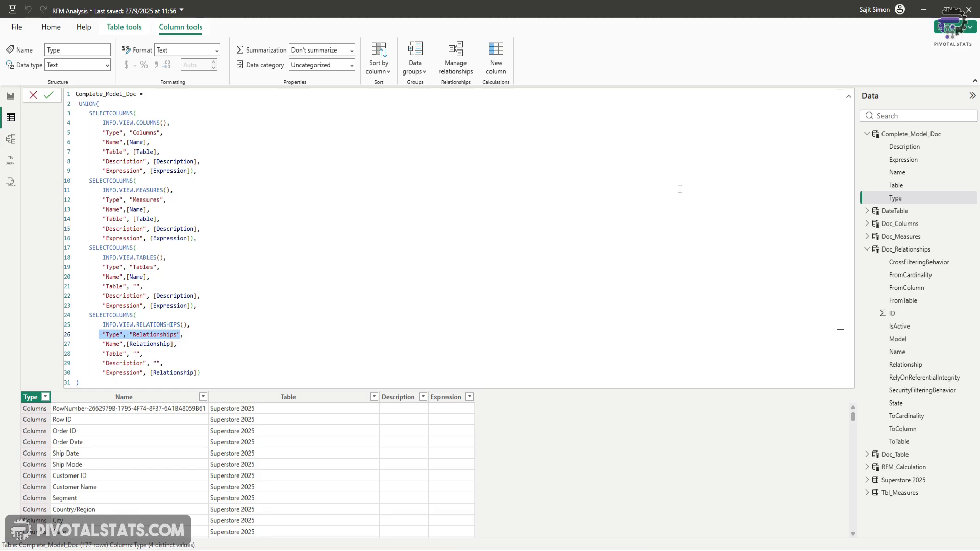
click(848, 96)
click(202, 110)
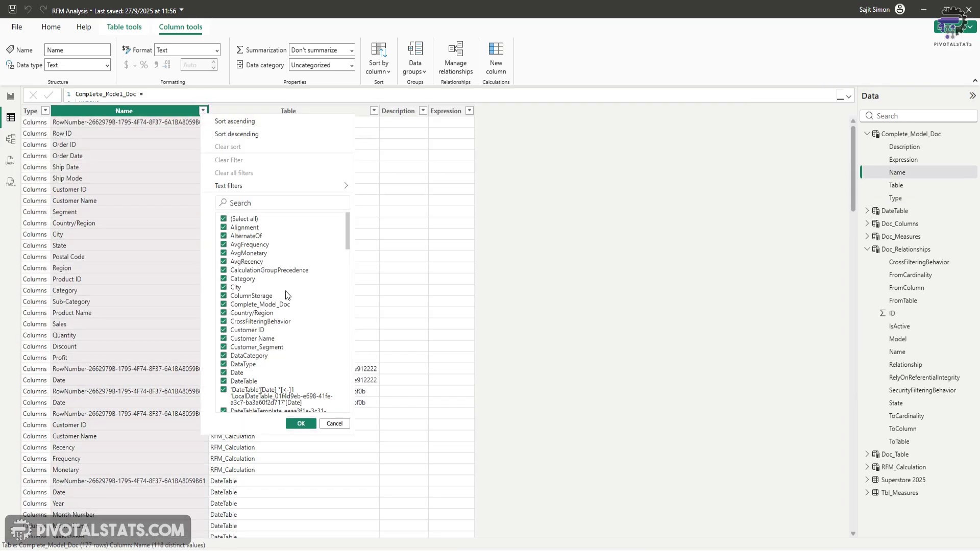
scroll(284, 292, down, 10)
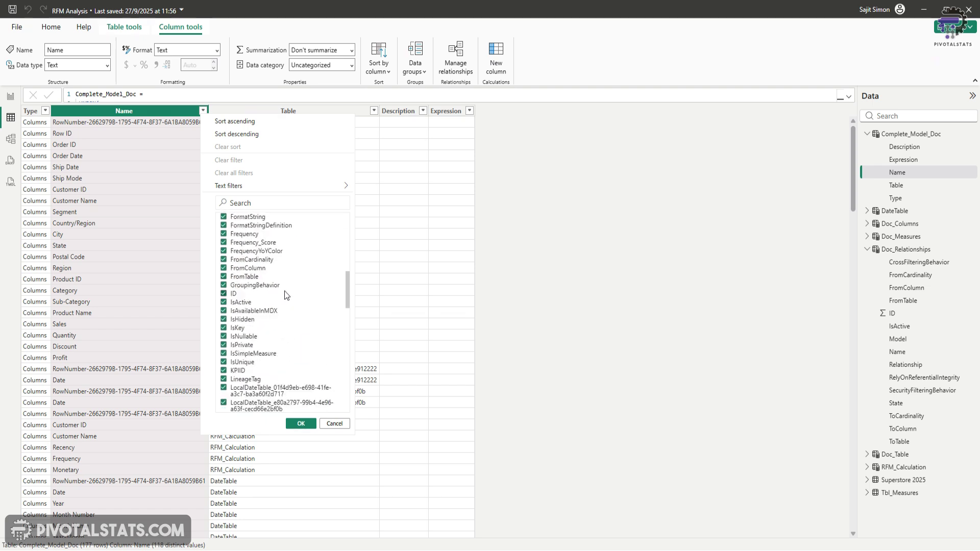
scroll(284, 293, down, 6)
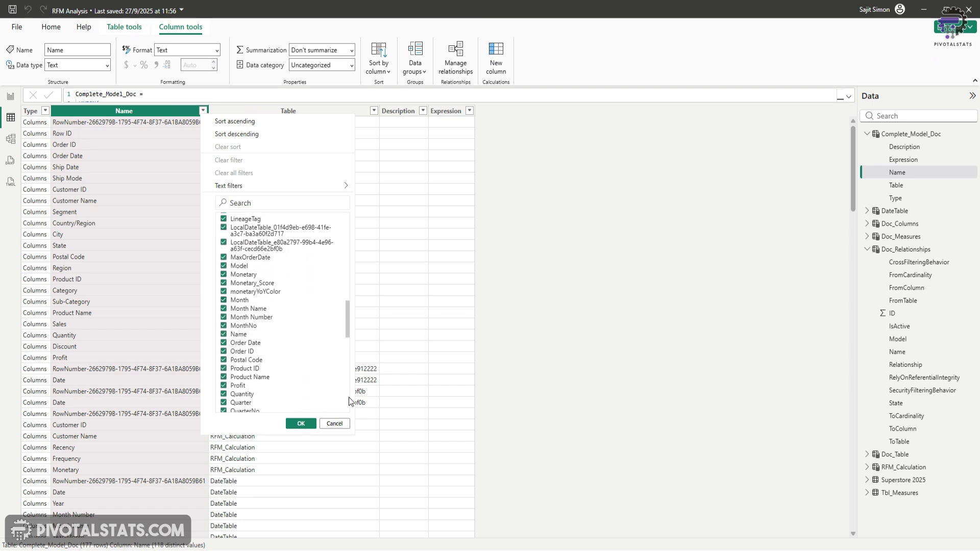
click(335, 423)
click(373, 111)
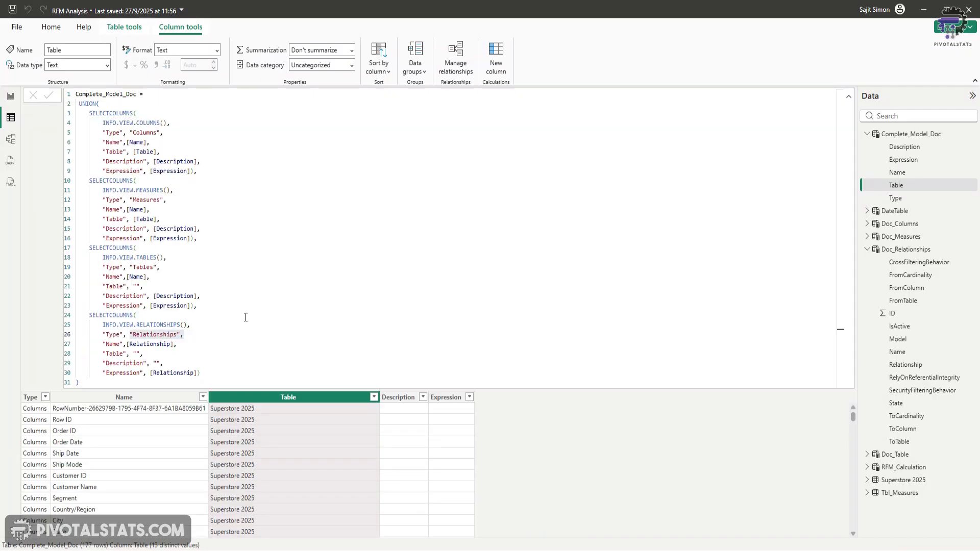
drag(141, 353, 132, 353)
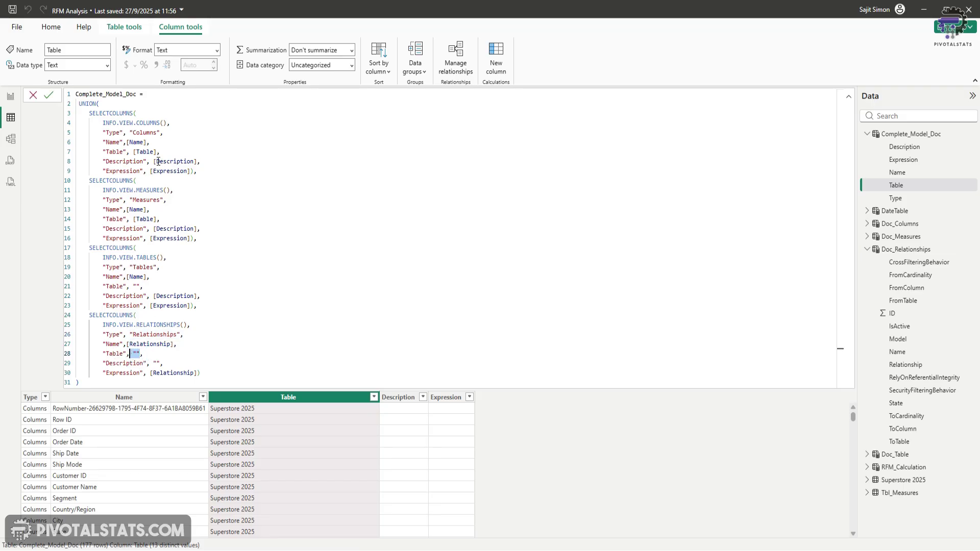
click(850, 100)
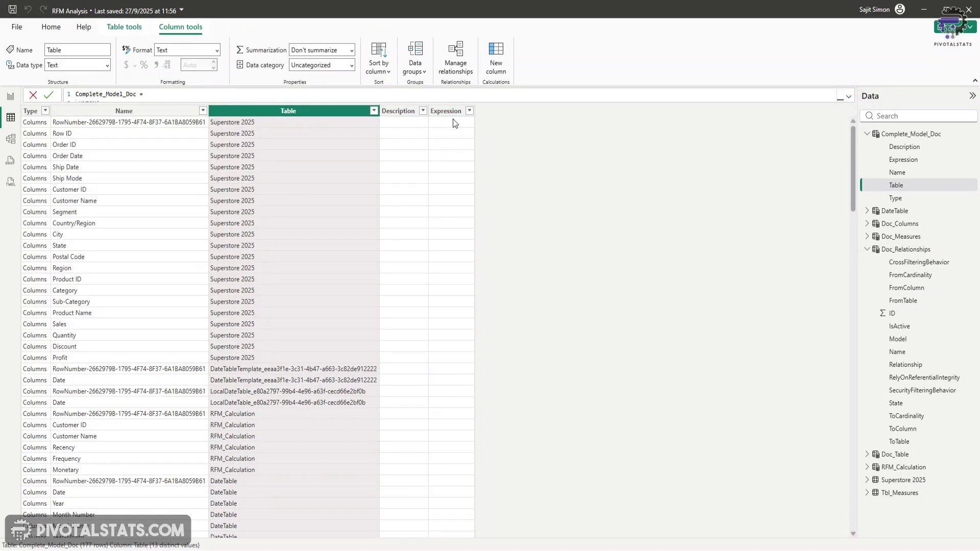
- Switch to Report view to show the Documentations page listing measure names, expressions and descriptions
click(11, 98)
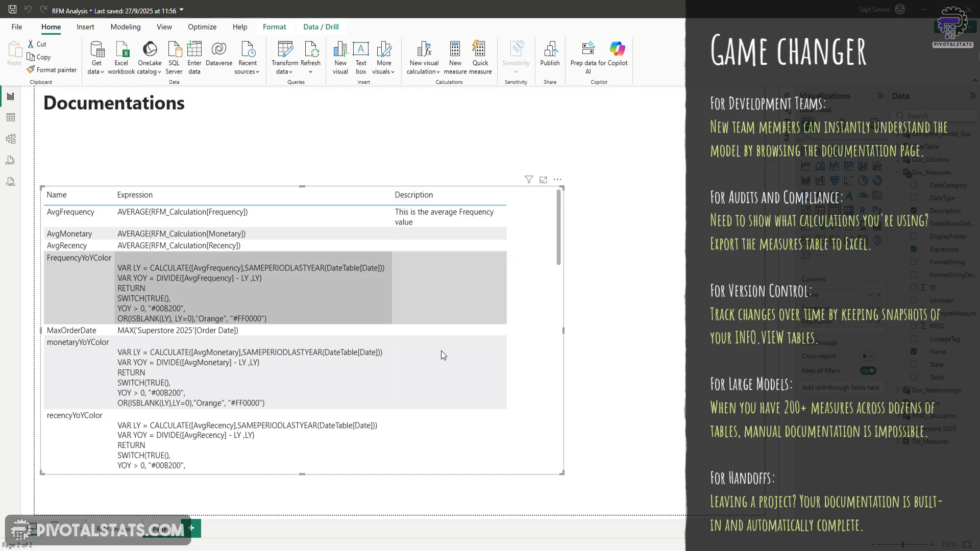
click(557, 179)
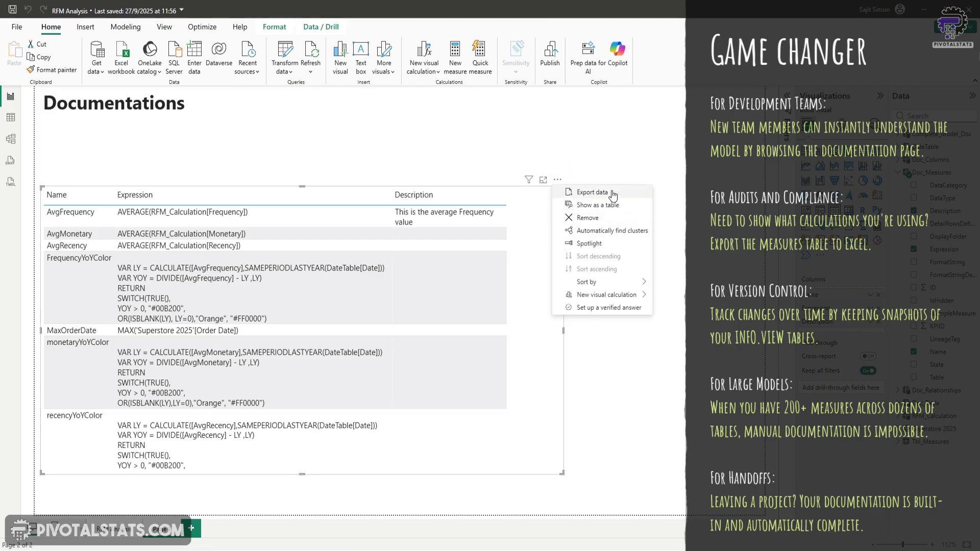
click(674, 189)
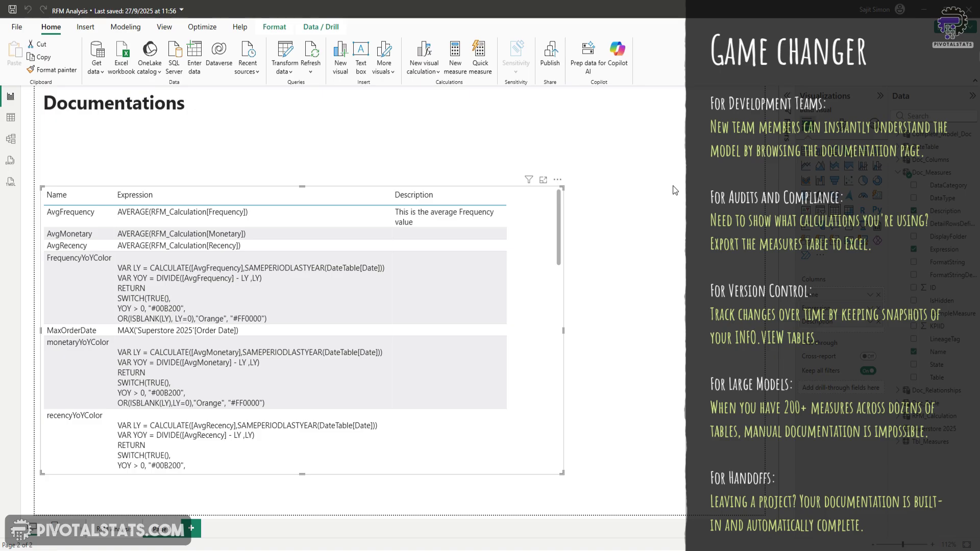